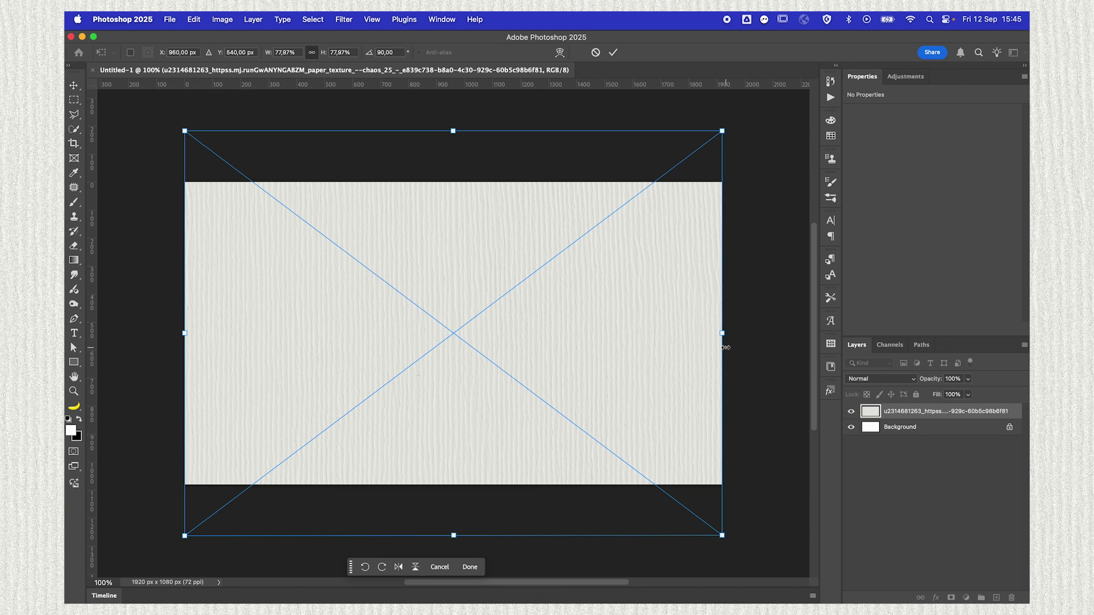
# Commit the placed paper texture, rotated 90°, so it covers the whole canvas
pyautogui.press('Return')
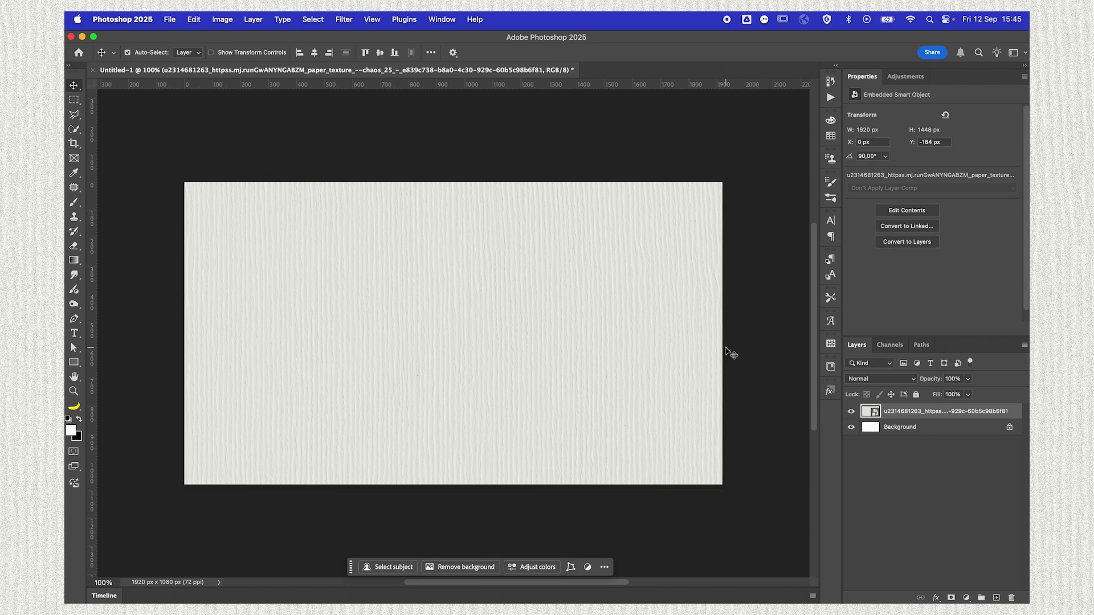
# Draw a yellow square with no stroke in the middle of the canvas
pyautogui.click(73, 363)
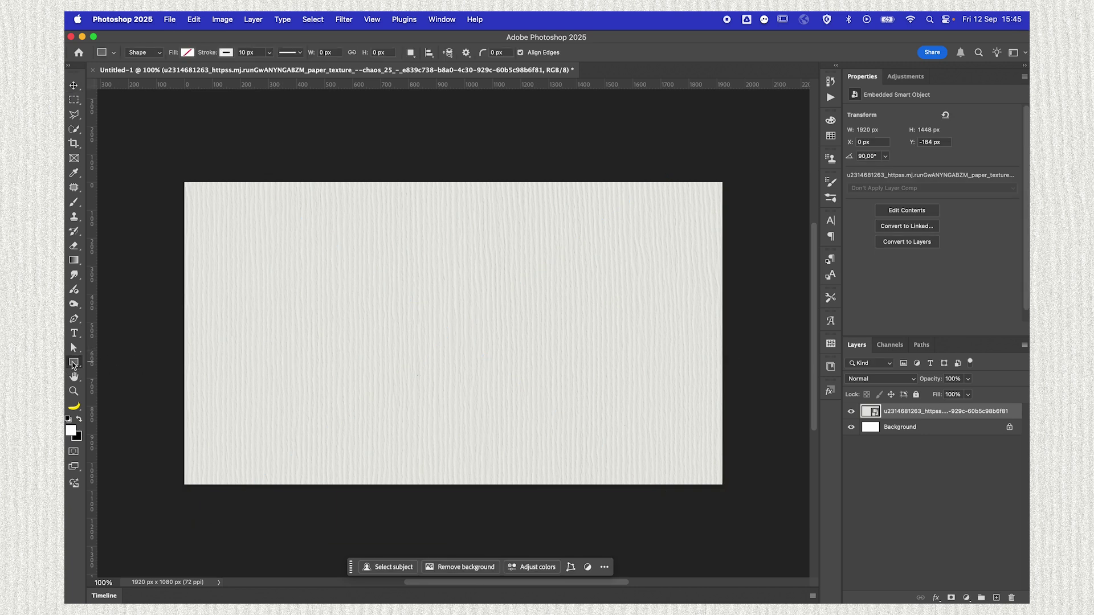
pyautogui.click(188, 53)
pyautogui.click(166, 112)
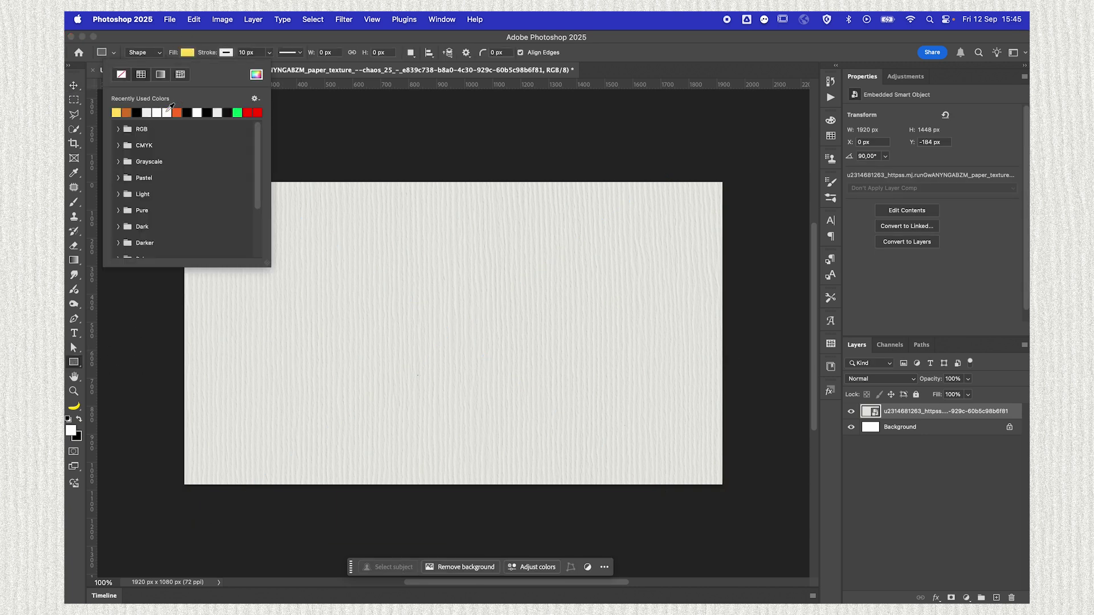
pyautogui.click(226, 53)
pyautogui.click(160, 74)
pyautogui.click(240, 42)
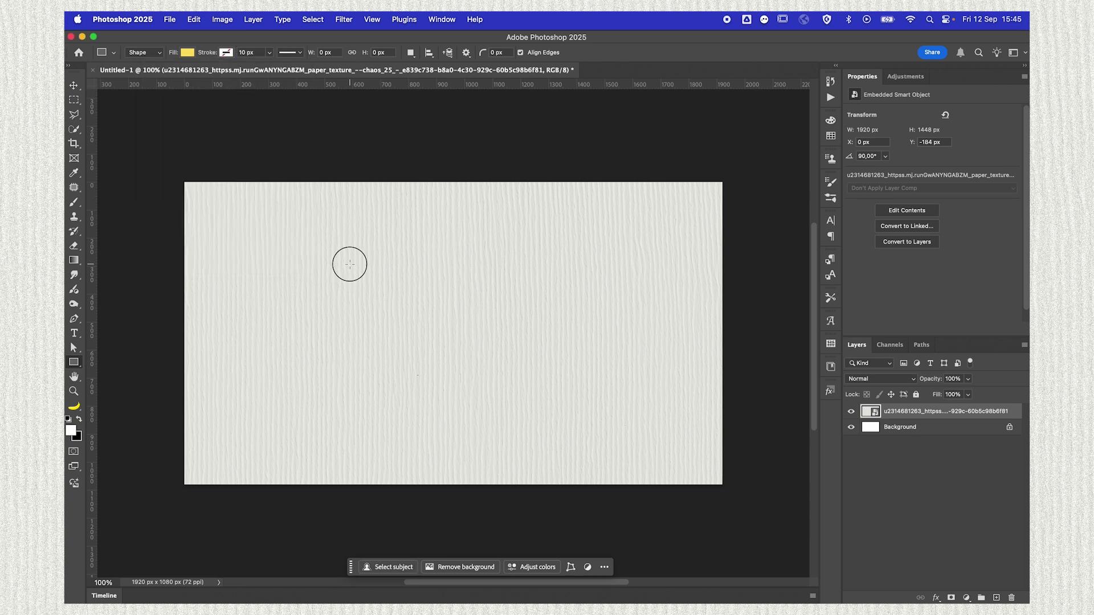
pyautogui.moveTo(349, 264); pyautogui.dragTo(509, 428)
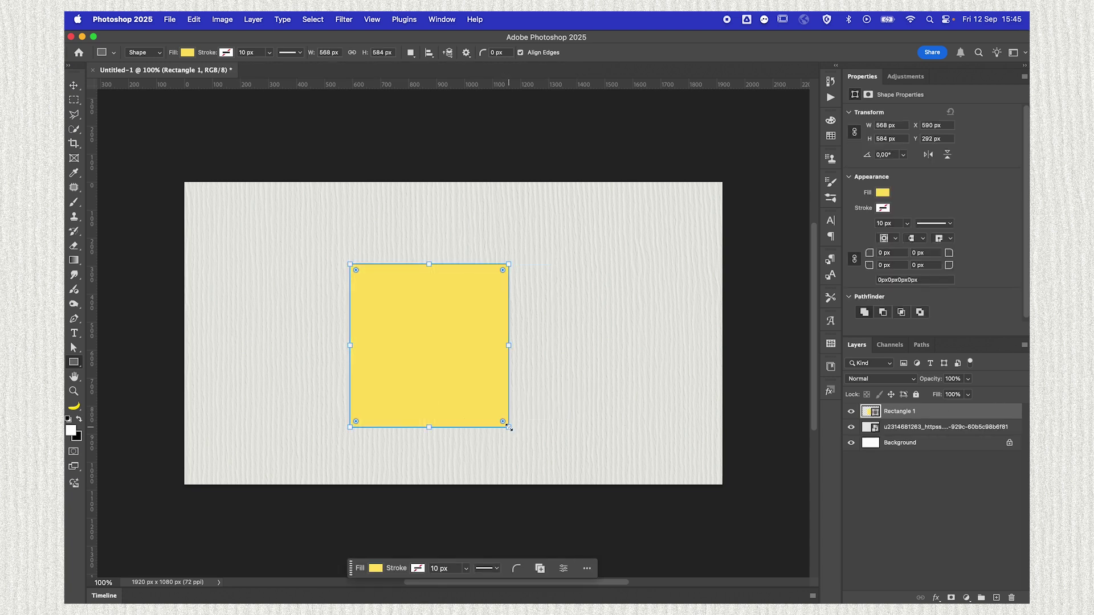
# Centre the square horizontally and vertically relative to the canvas
pyautogui.press('v')
pyautogui.click(431, 53)
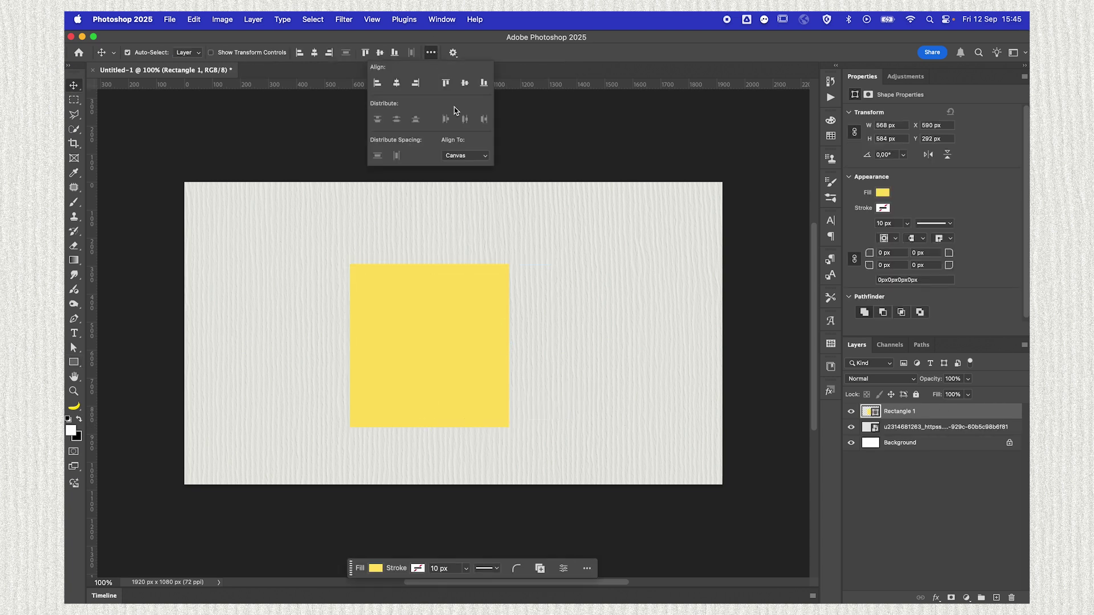
pyautogui.click(471, 155)
pyautogui.click(463, 155)
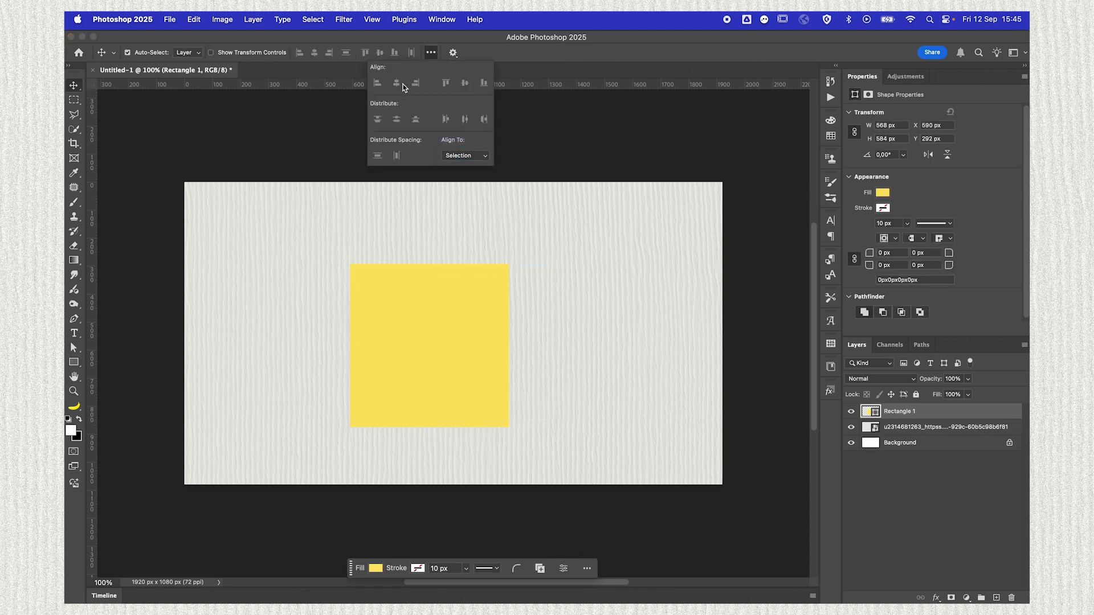
pyautogui.click(457, 168)
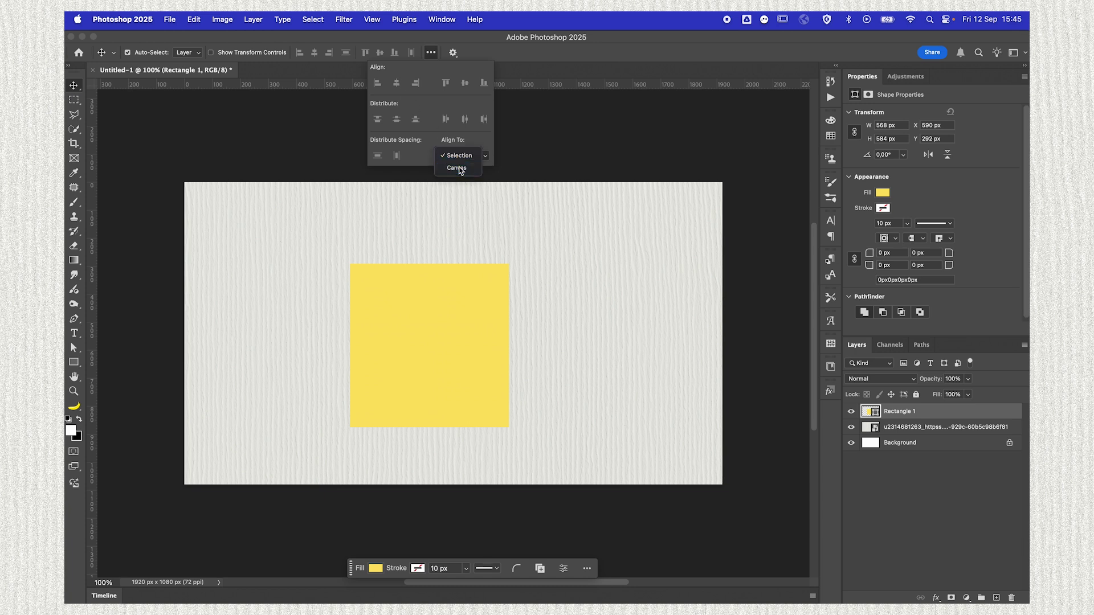
pyautogui.click(397, 83)
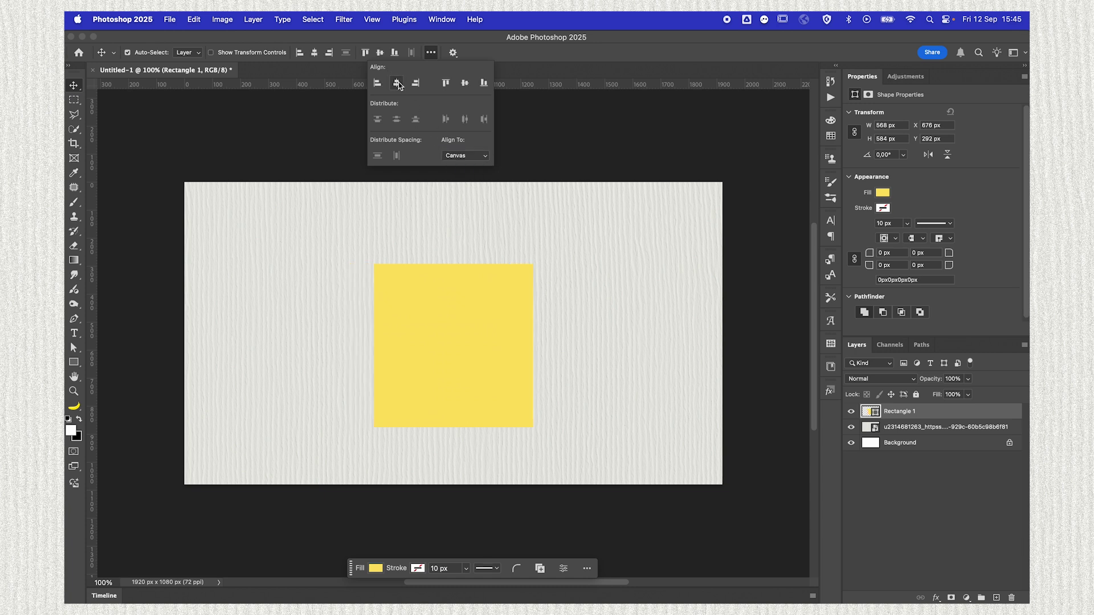
pyautogui.click(465, 83)
# Place the eye photo, clip it to Rectangle 1, and scale it down to fill the square
pyautogui.click(969, 417)
pyautogui.moveTo(968, 417); pyautogui.dragTo(967, 414)
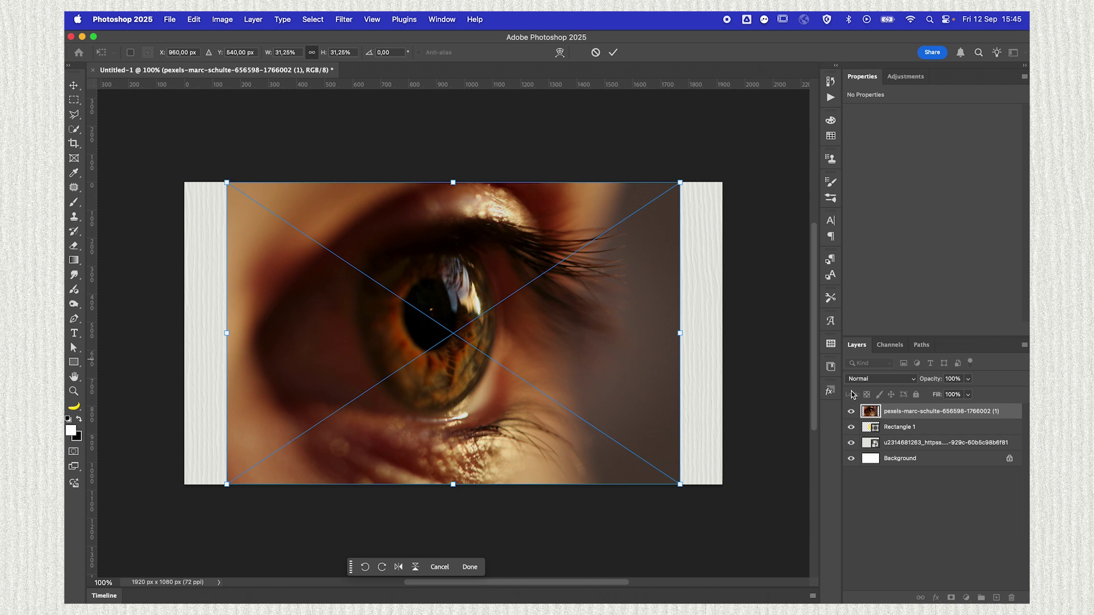
pyautogui.moveTo(866, 415); pyautogui.dragTo(871, 425)
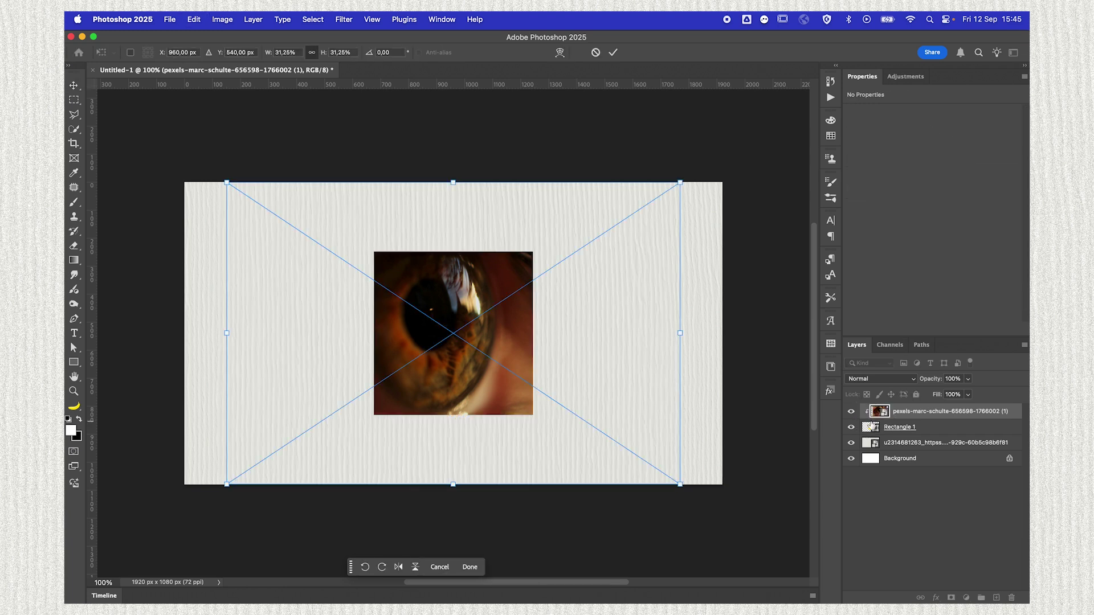
pyautogui.moveTo(680, 180); pyautogui.dragTo(610, 217)
pyautogui.moveTo(569, 336); pyautogui.dragTo(617, 338)
pyautogui.moveTo(666, 472); pyautogui.dragTo(598, 424)
pyautogui.moveTo(473, 351); pyautogui.dragTo(487, 365)
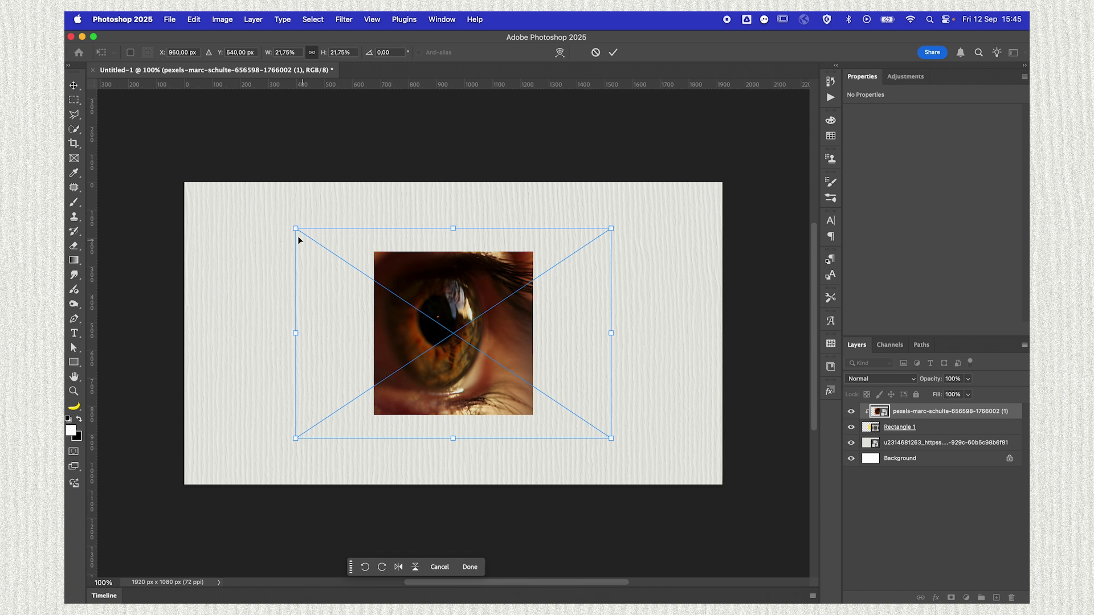
pyautogui.moveTo(296, 228); pyautogui.dragTo(319, 244)
pyautogui.press('Return')
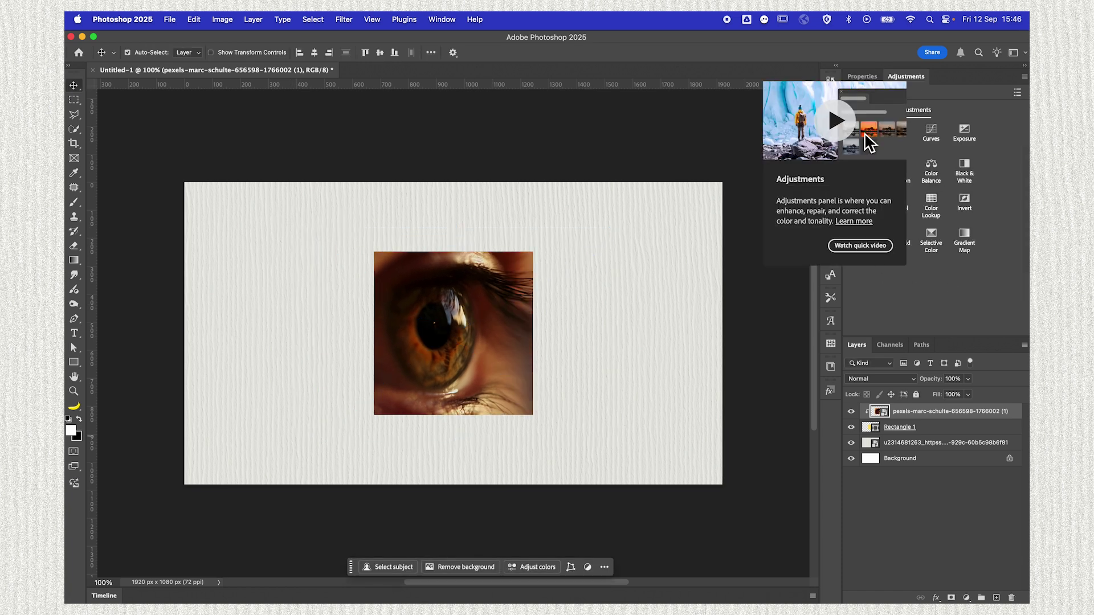
# Add a Threshold adjustment at level 41 and clip it to the eye photo
pyautogui.click(900, 243)
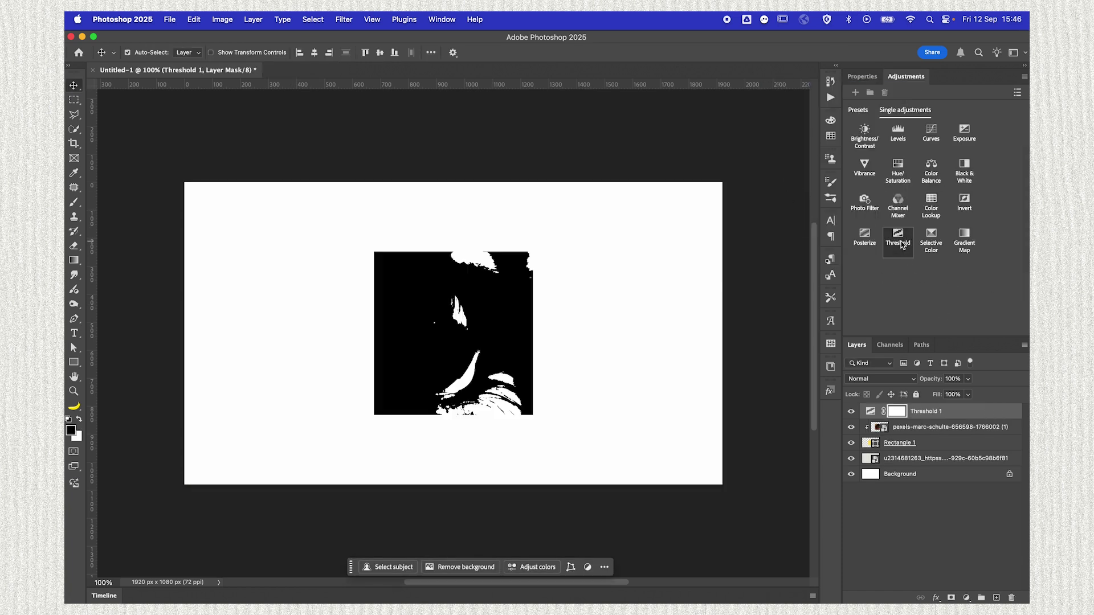
pyautogui.moveTo(933, 176); pyautogui.dragTo(884, 182)
pyautogui.hotkey('alt', '[')
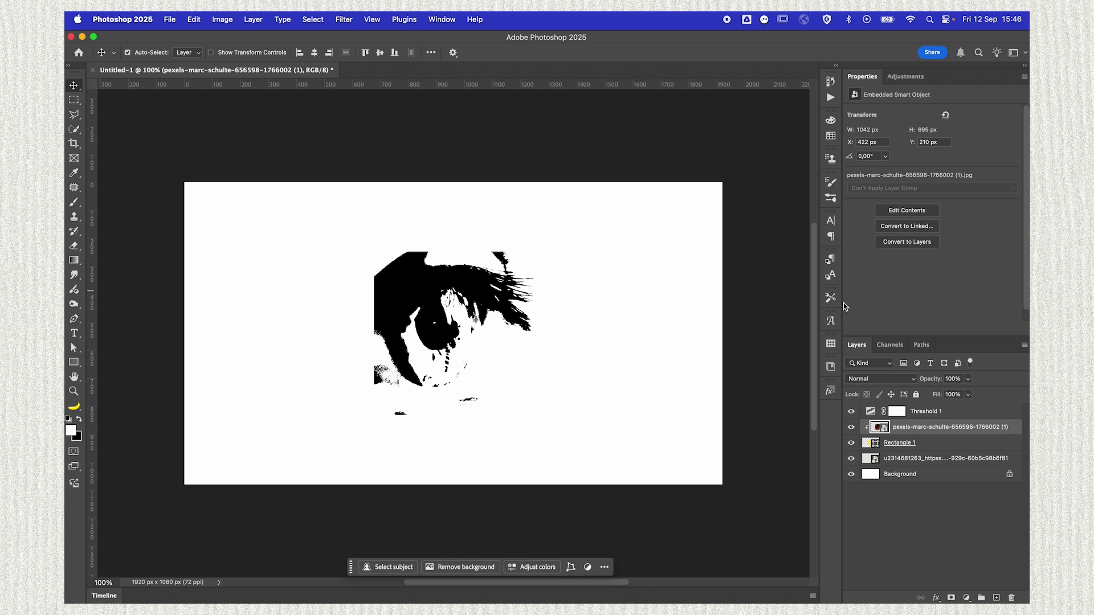
pyautogui.keyDown('alt'); pyautogui.click(863, 414); pyautogui.keyUp('alt')
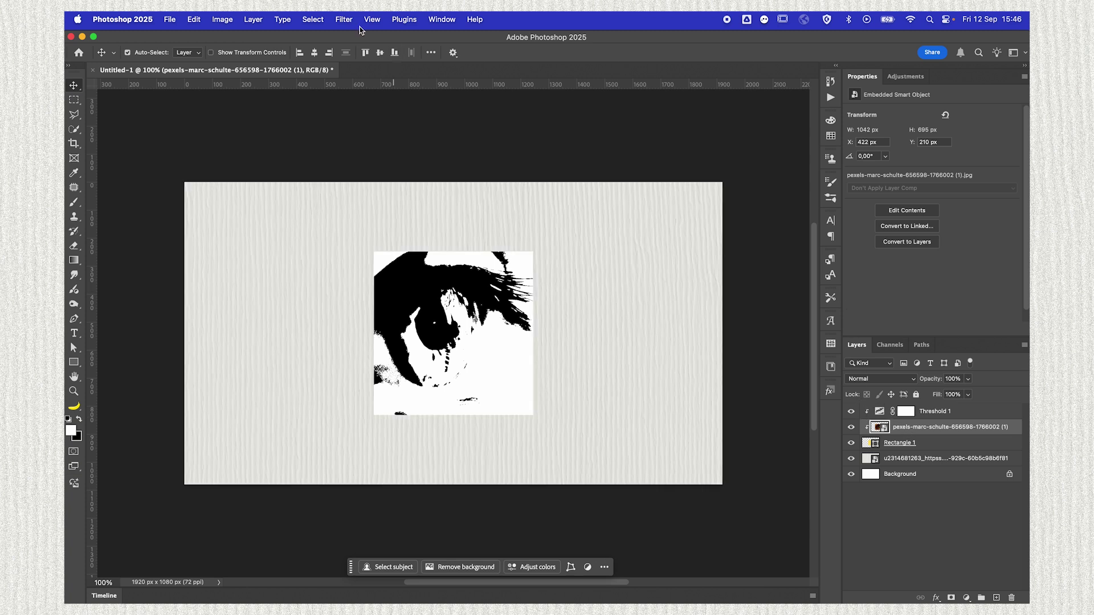
# Apply 5% Add Noise to the eye photo and raise the Threshold level to darken it
pyautogui.click(342, 20)
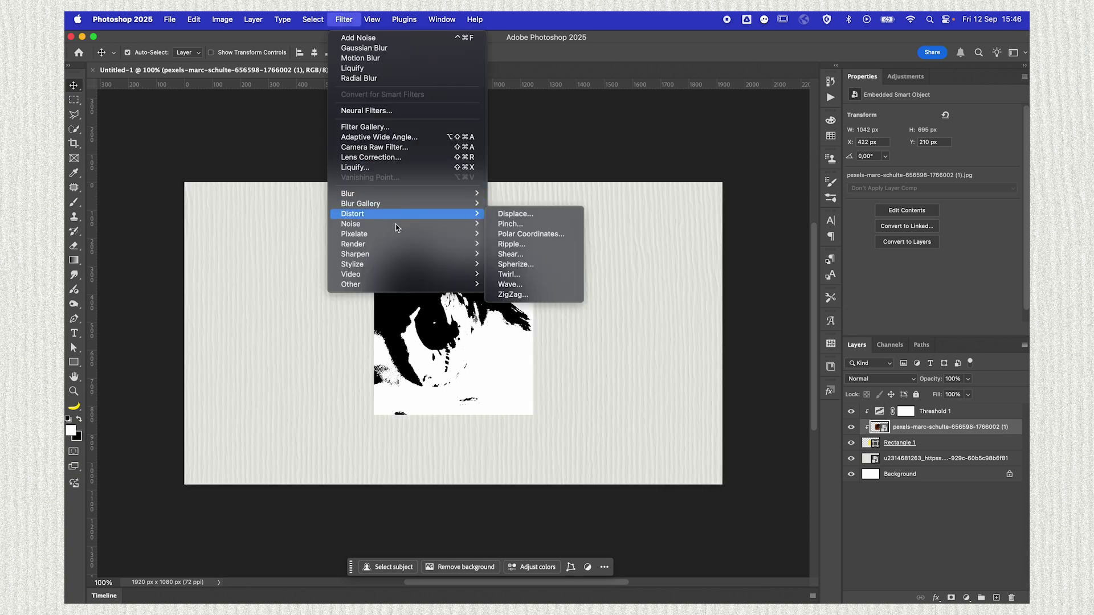
pyautogui.click(509, 224)
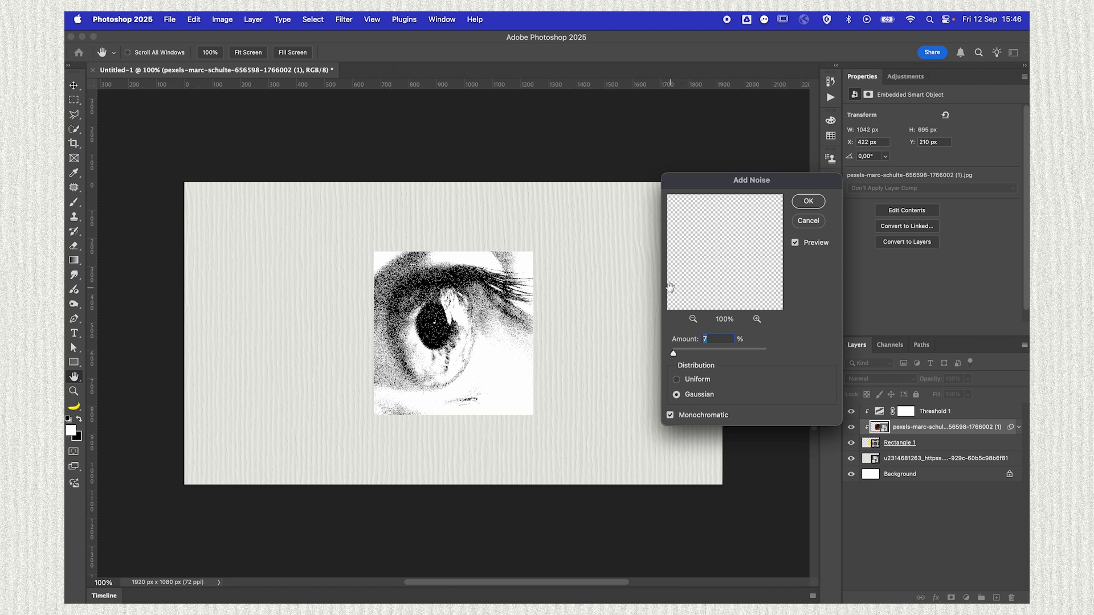
pyautogui.write('5')
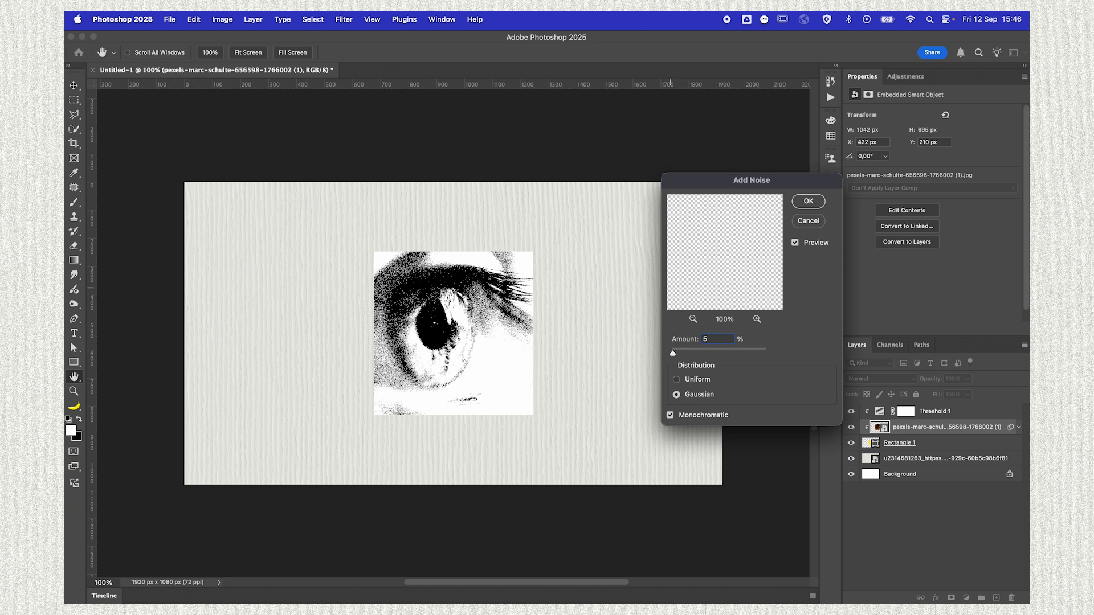
pyautogui.press('Return')
pyautogui.hotkey('alt', ']')
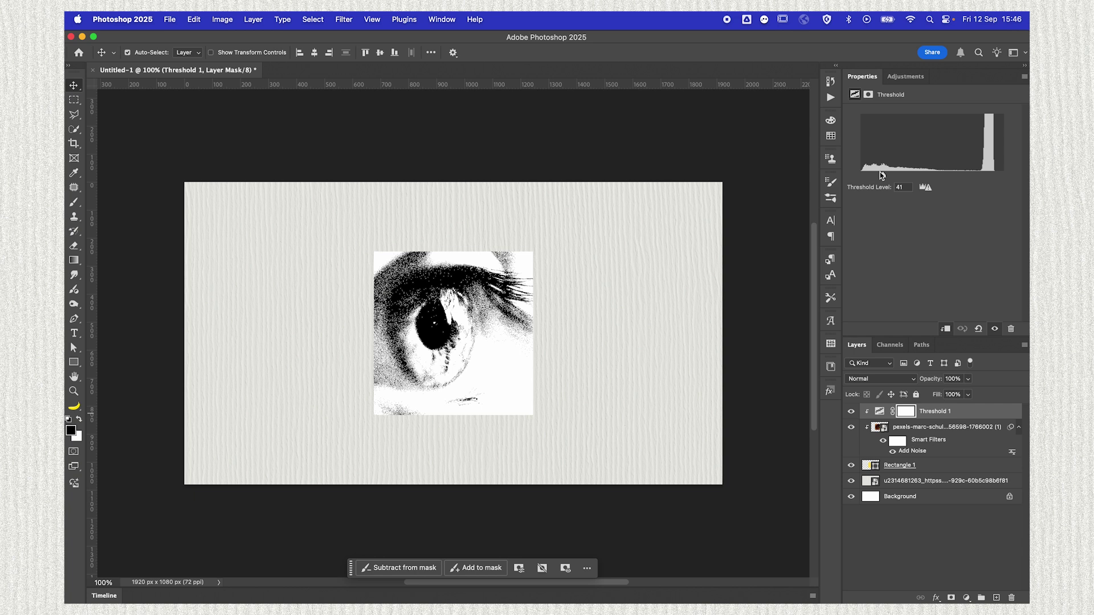
pyautogui.moveTo(881, 173); pyautogui.dragTo(905, 180)
# Add a clipped Gradient Map and set its dark stop to blue #4761b8
pyautogui.press('super+shift+g')
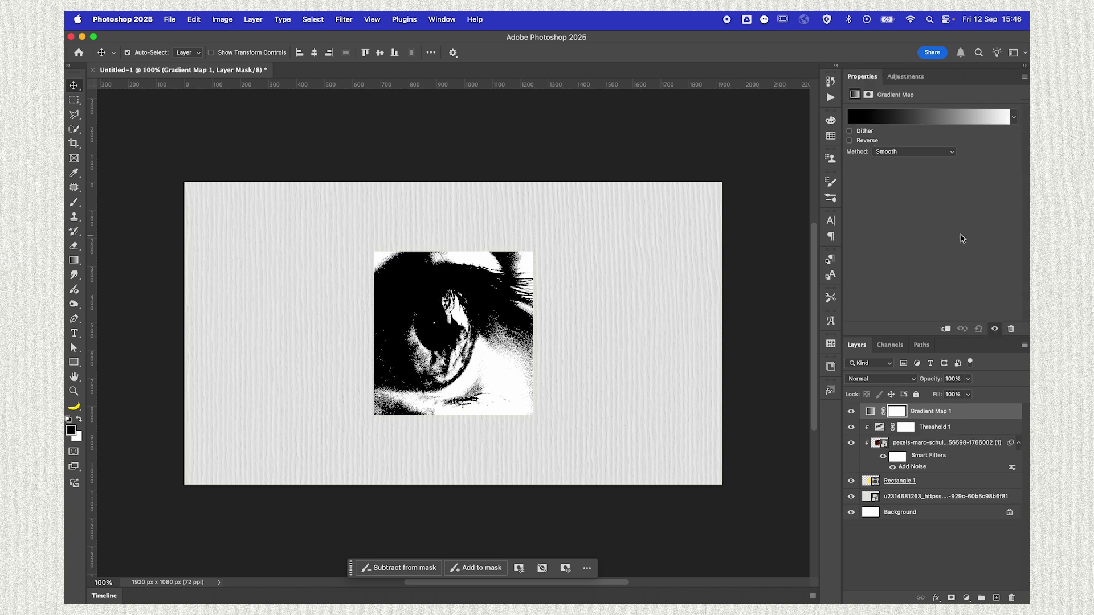
pyautogui.click(945, 330)
pyautogui.click(902, 120)
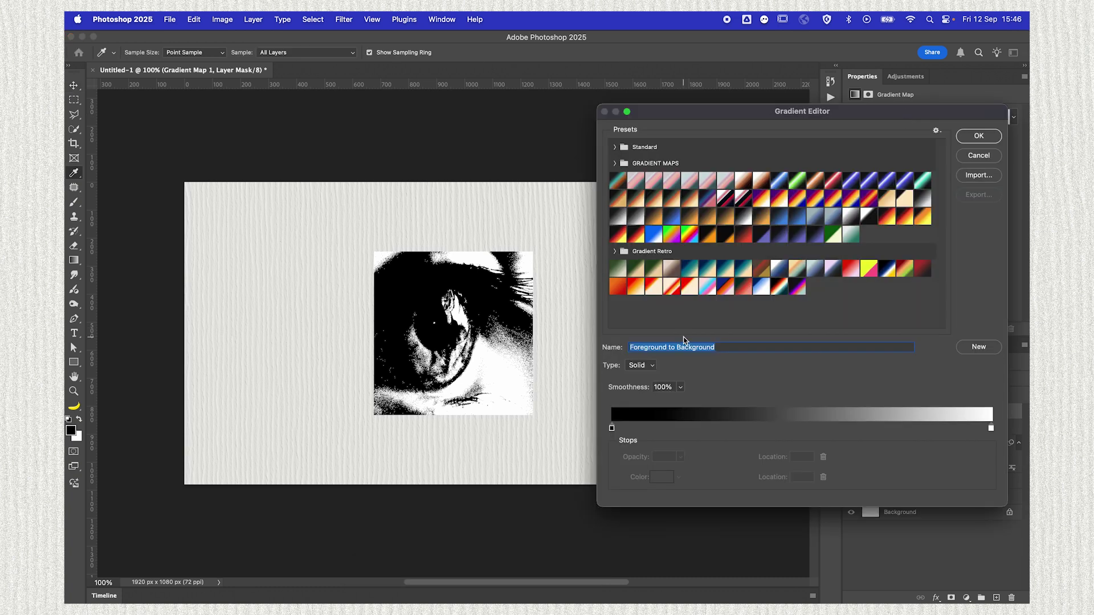
pyautogui.doubleClick(612, 428)
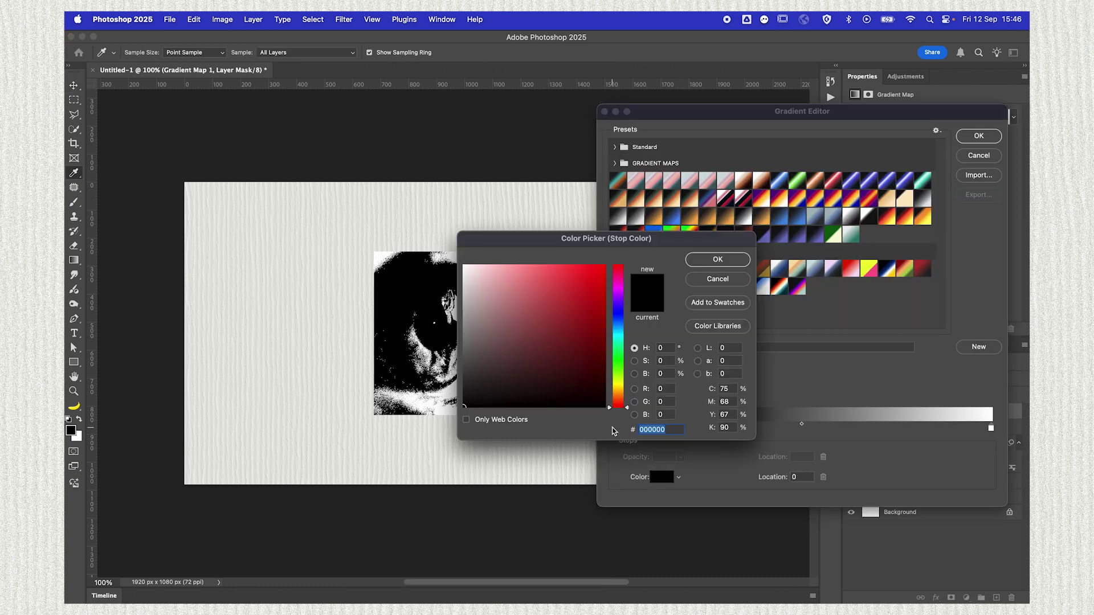
pyautogui.moveTo(618, 319)
pyautogui.mouseDown()
pyautogui.moveTo(593, 293)
pyautogui.moveTo(605, 297)
pyautogui.moveTo(591, 310)
pyautogui.moveTo(558, 304)
pyautogui.moveTo(548, 287)
pyautogui.moveTo(550, 304)
pyautogui.mouseUp()
pyautogui.click(620, 318)
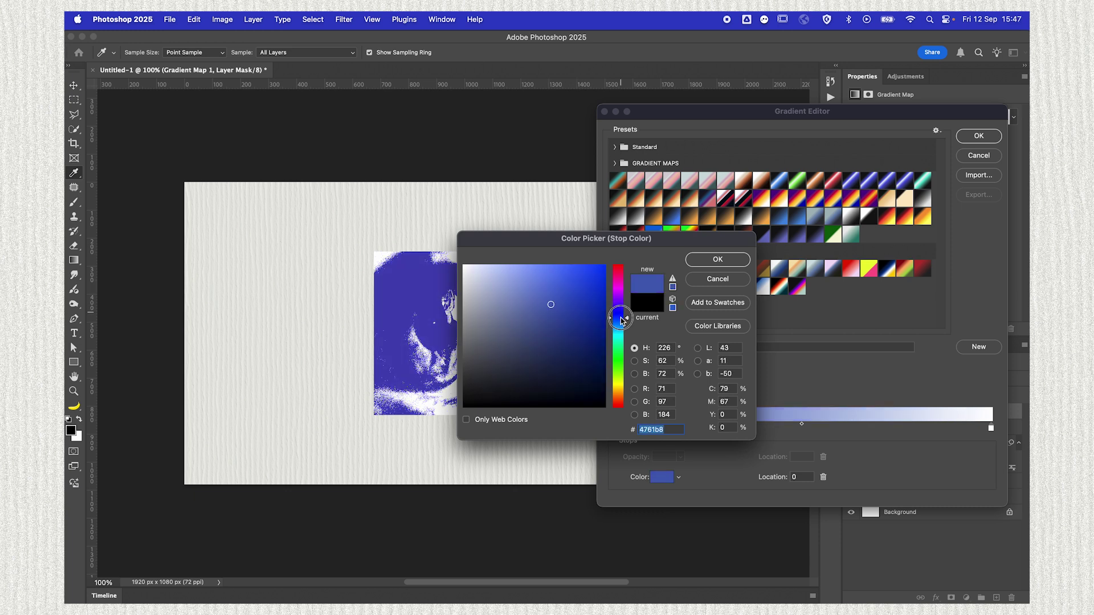
pyautogui.click(712, 259)
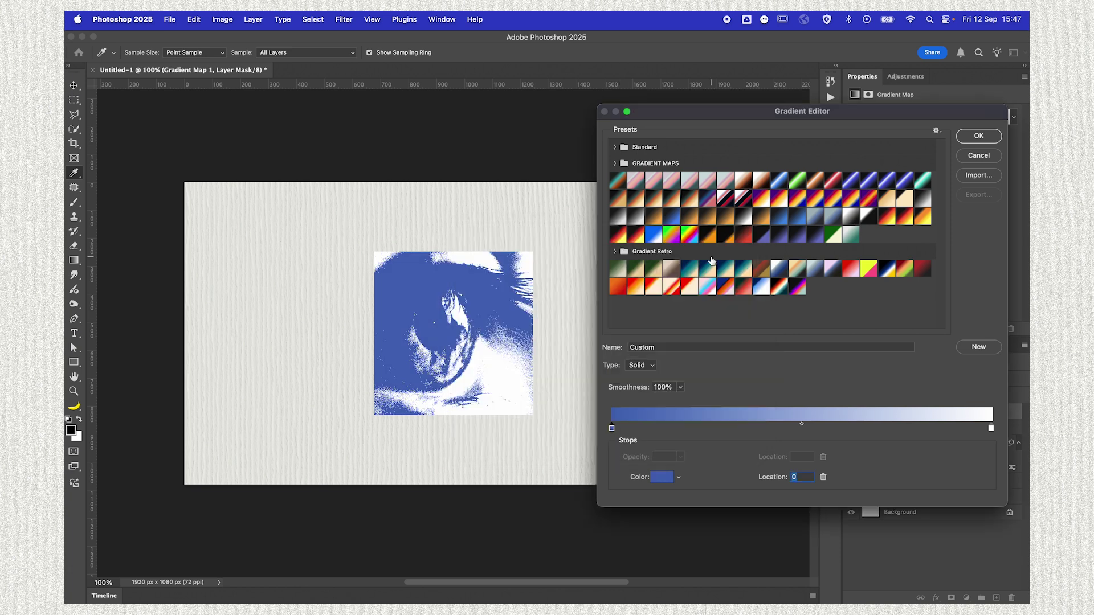
# Set the light gradient stop to the cream paper colour sampled from the canvas
pyautogui.doubleClick(991, 428)
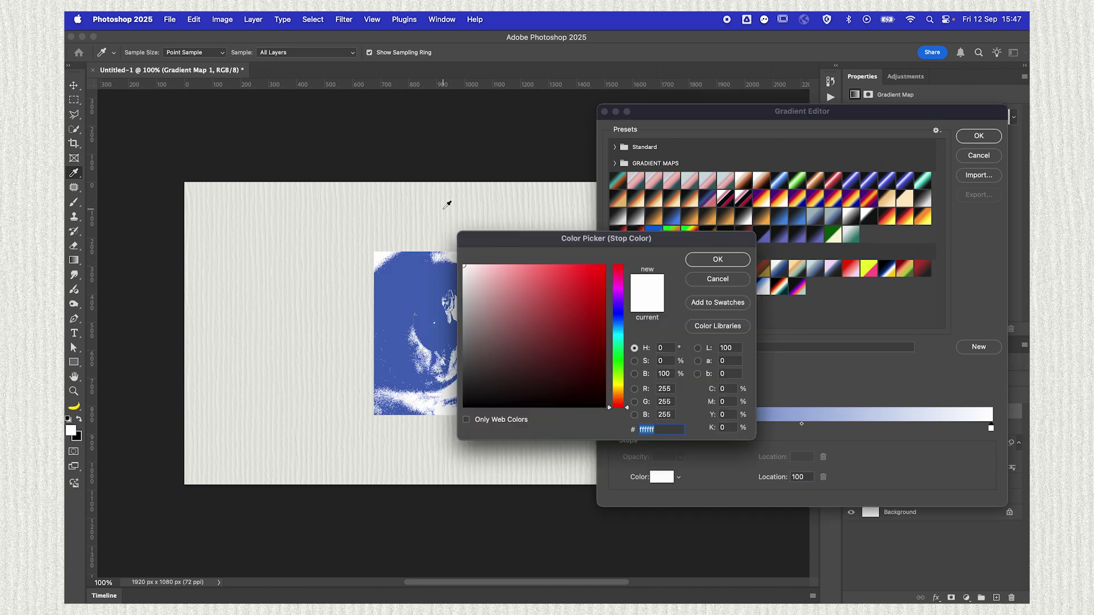
pyautogui.click(439, 206)
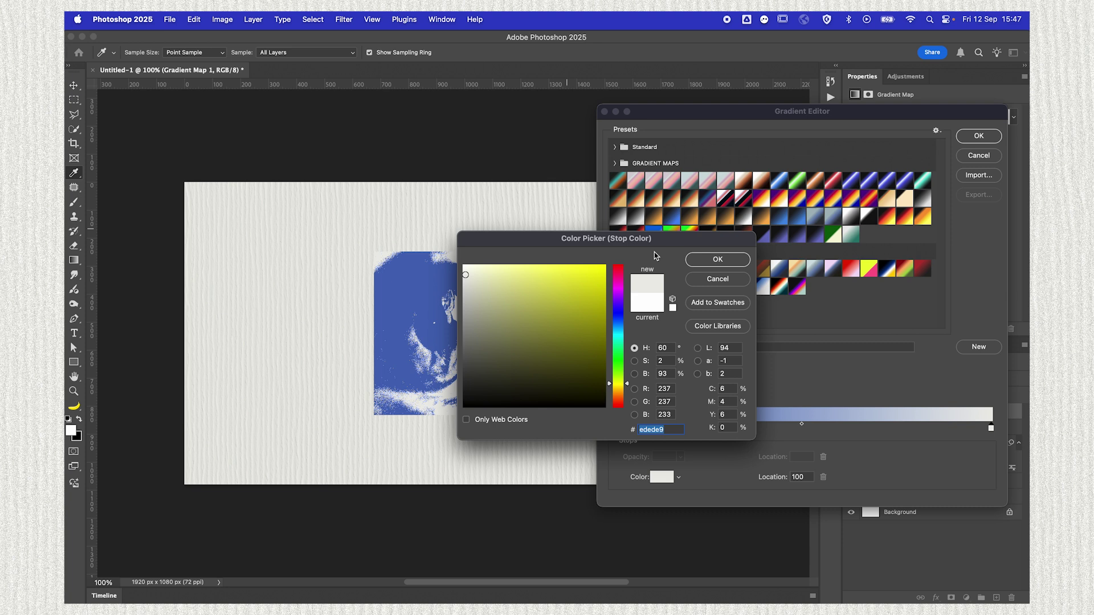
pyautogui.click(718, 260)
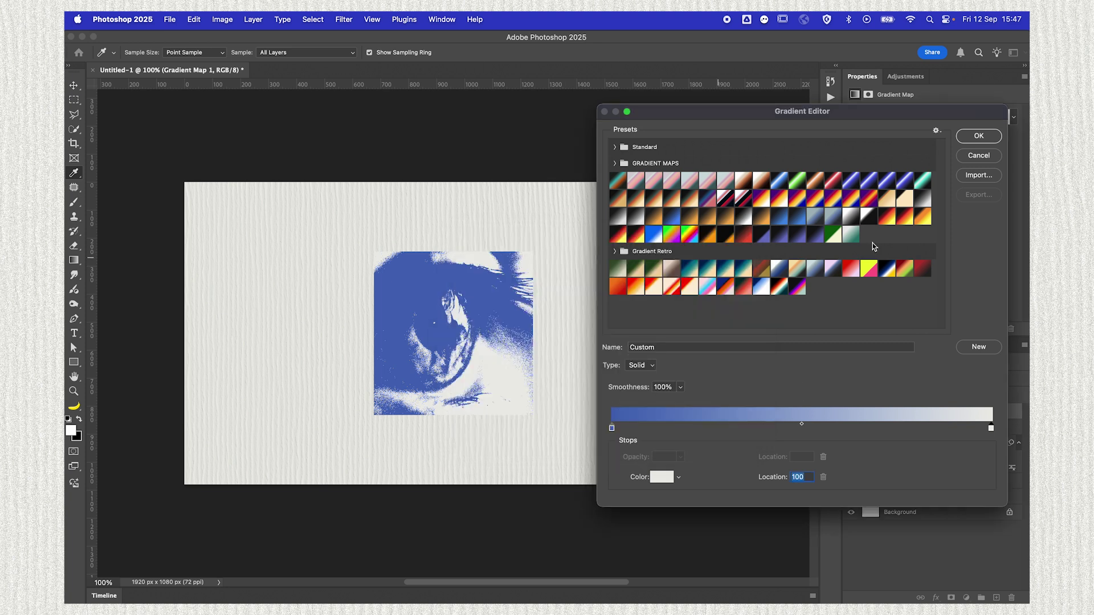
pyautogui.click(978, 136)
# Draw Rectangle 2 with no fill and a white 10 px outline over the eye square
pyautogui.click(188, 53)
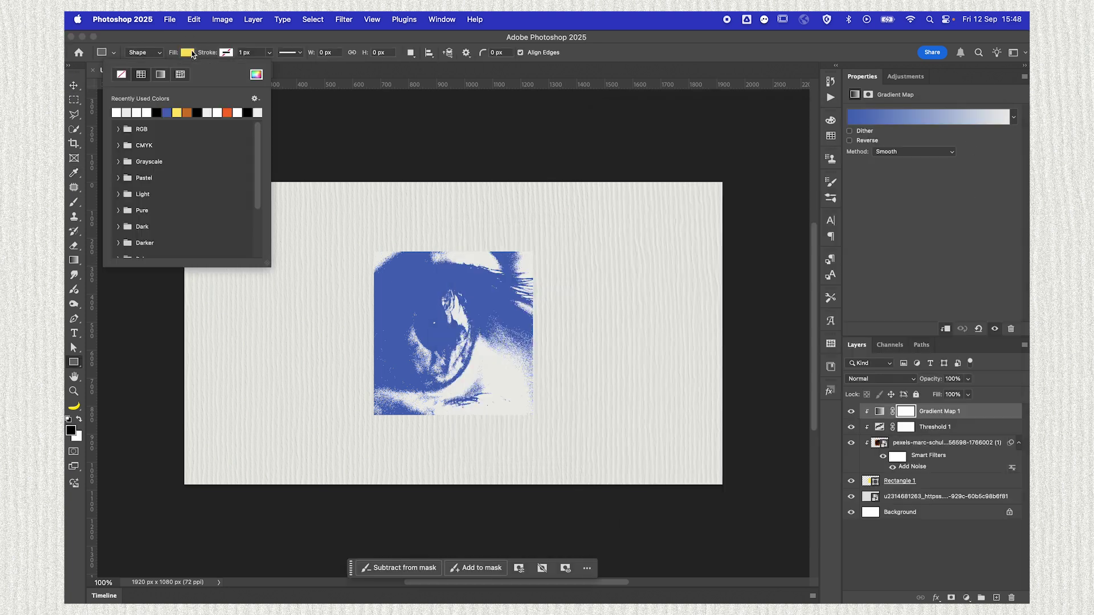
pyautogui.click(121, 75)
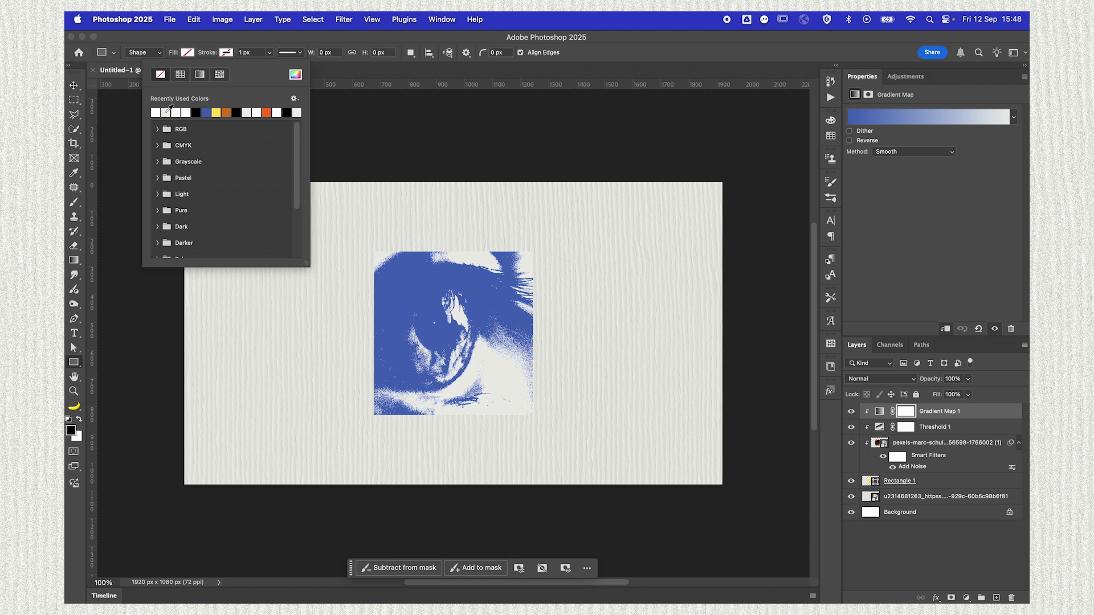
pyautogui.click(170, 111)
pyautogui.click(373, 251)
pyautogui.moveTo(373, 252); pyautogui.dragTo(533, 415)
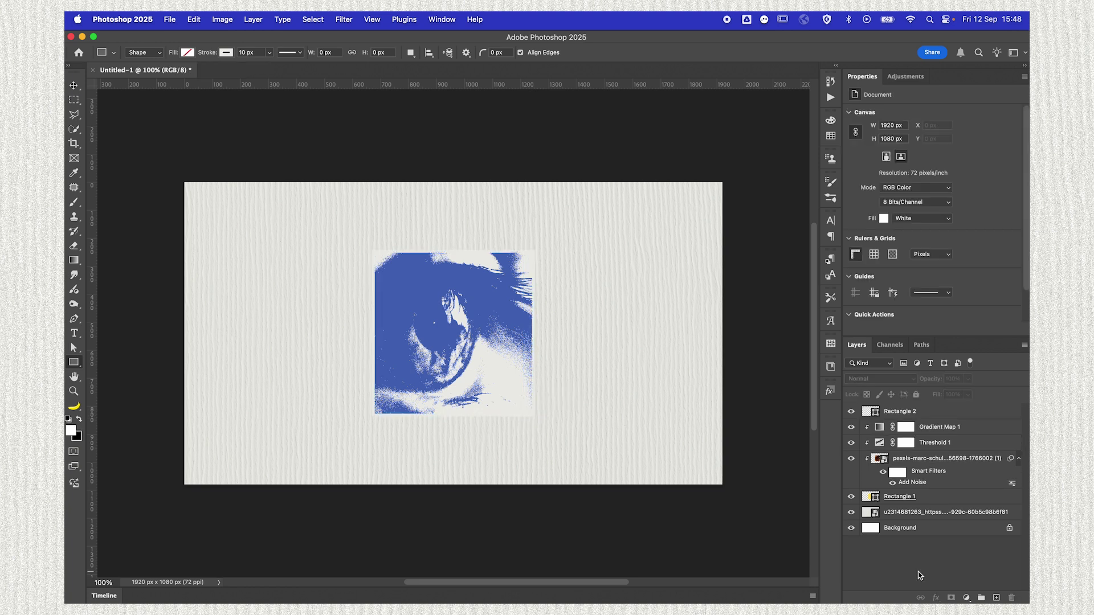
# Add 'I CAN SEE' text left of the eye in Bold 20 pt
pyautogui.press('t')
pyautogui.click(256, 333)
pyautogui.write('I CAN S')
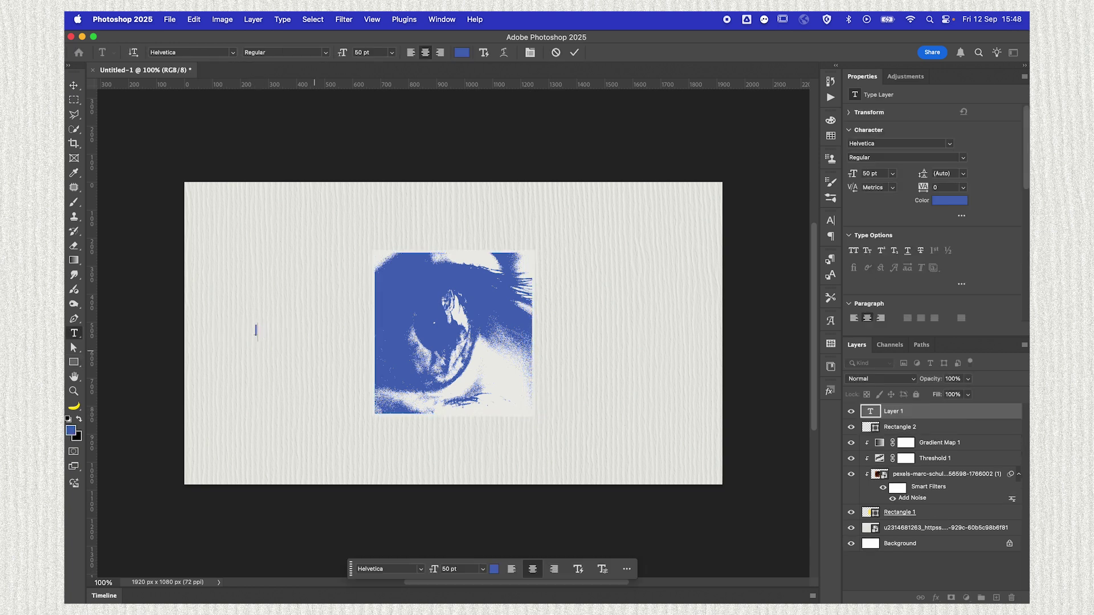
pyautogui.write('EE')
pyautogui.click(951, 412)
pyautogui.click(906, 157)
pyautogui.click(903, 183)
pyautogui.click(870, 174)
pyautogui.write('20')
# Duplicate it as 'THROUGH YOUR BULLSHIT', group all artwork into Group 1, and convert it to a smart object
pyautogui.press('super+j')
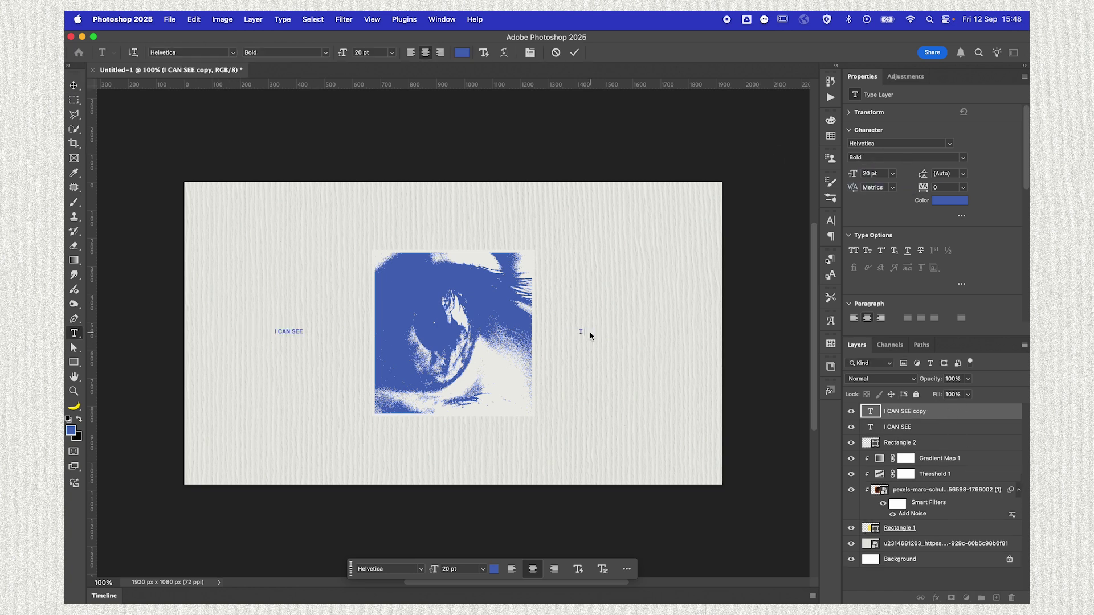
pyautogui.write('ROUGH YOUR BULLSHIT')
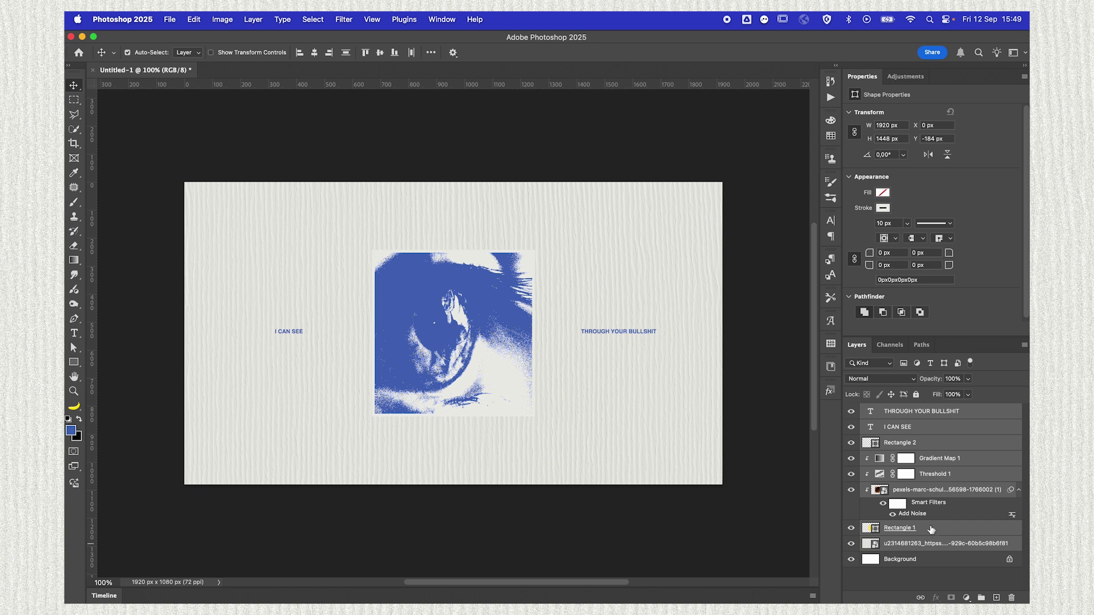
pyautogui.click(931, 529)
pyautogui.keyDown('shift'); pyautogui.click(935, 412); pyautogui.keyUp('shift')
pyautogui.press('super+g')
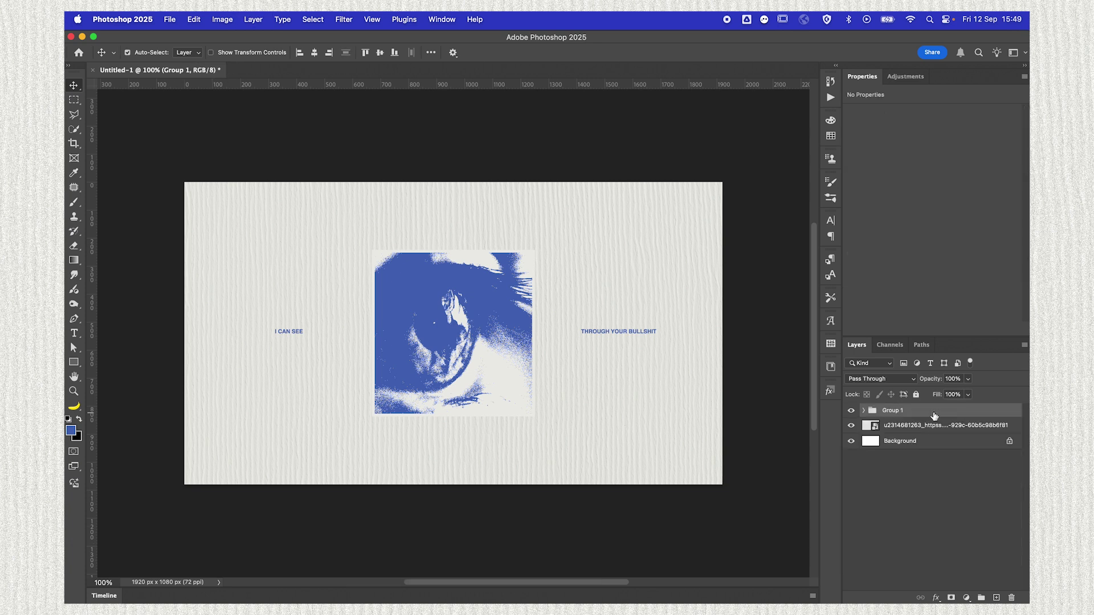
pyautogui.rightClick(935, 416)
pyautogui.click(822, 570)
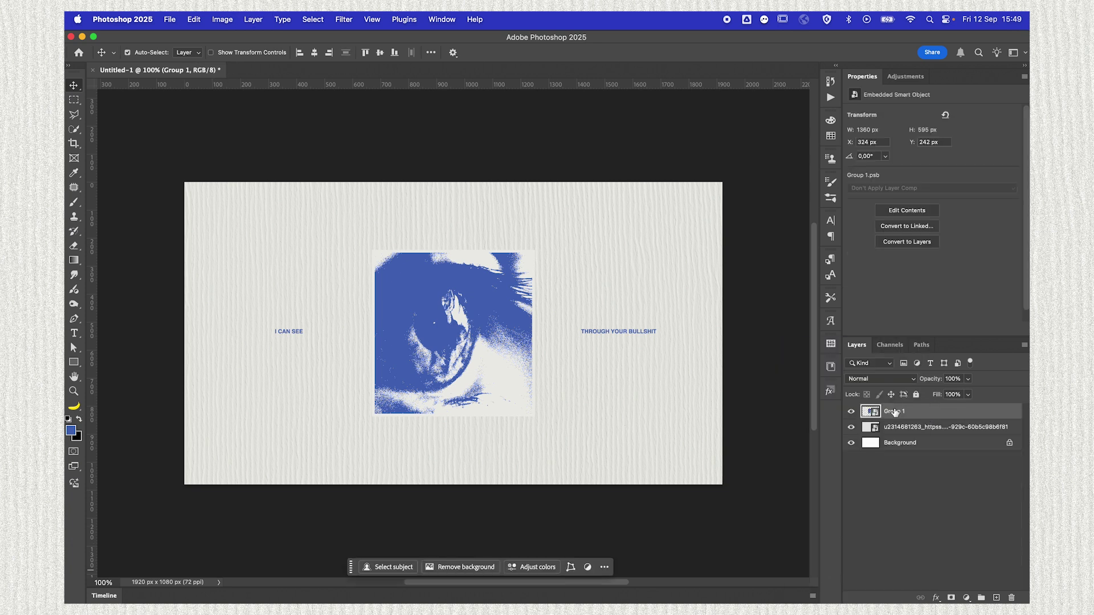
pyautogui.click(338, 20)
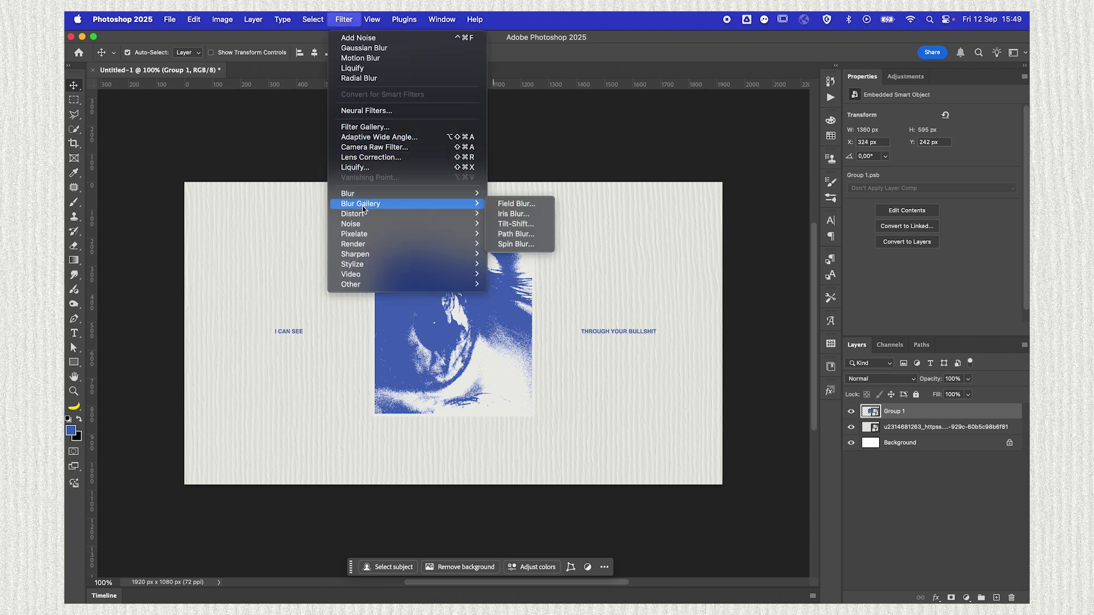
# Apply a Ripple filter to Group 1 with Amount 50 and Size Small
pyautogui.moveTo(372, 214)
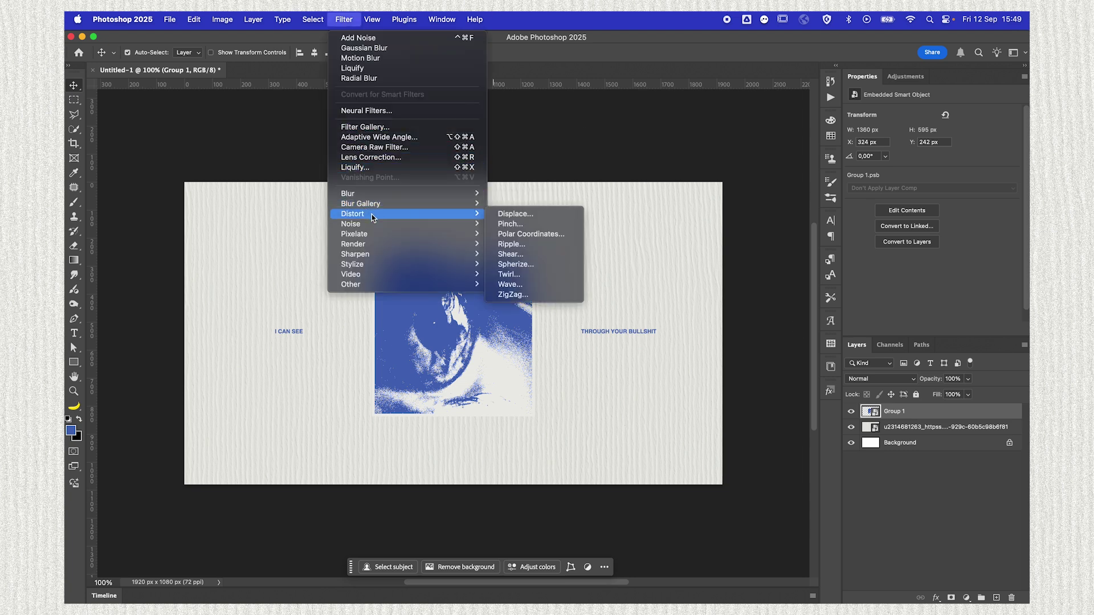
pyautogui.click(511, 244)
pyautogui.doubleClick(897, 435)
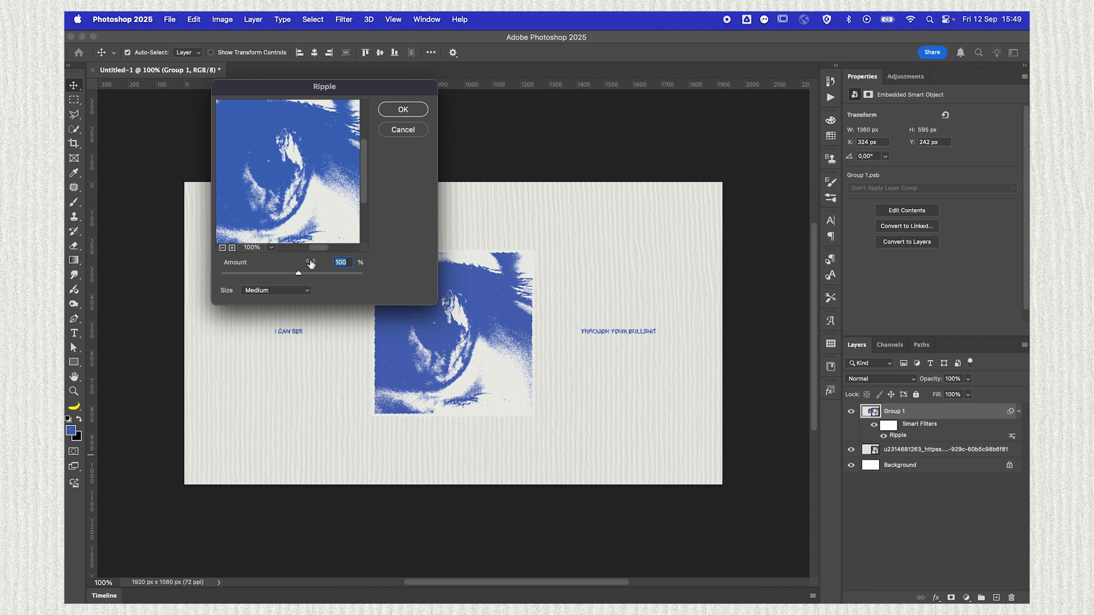
pyautogui.write('40')
pyautogui.click(276, 290)
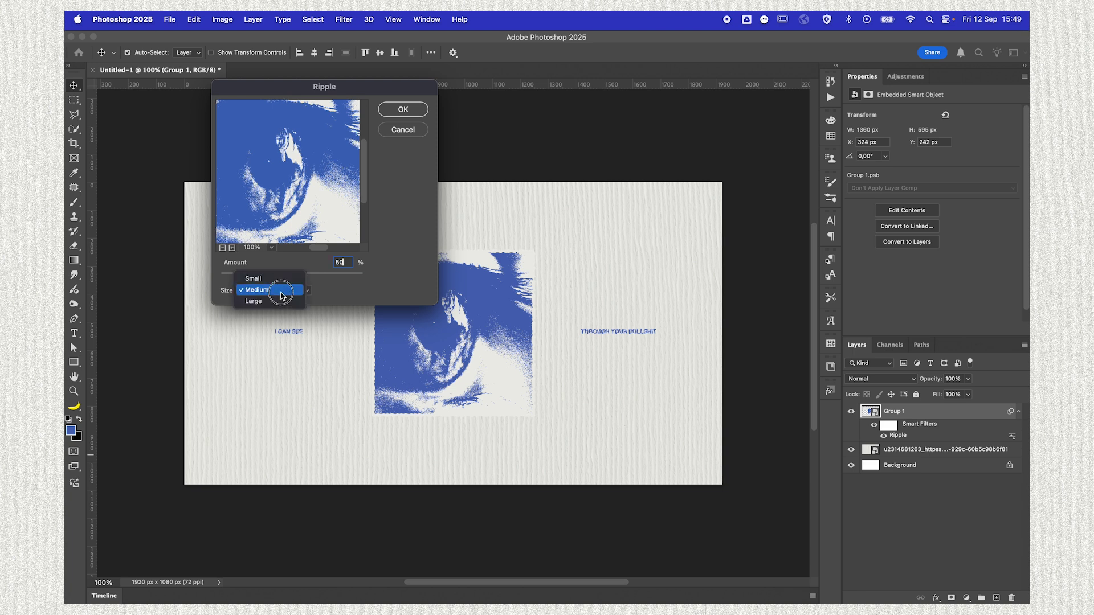
pyautogui.click(274, 285)
pyautogui.hotkey('shift', 'Up')
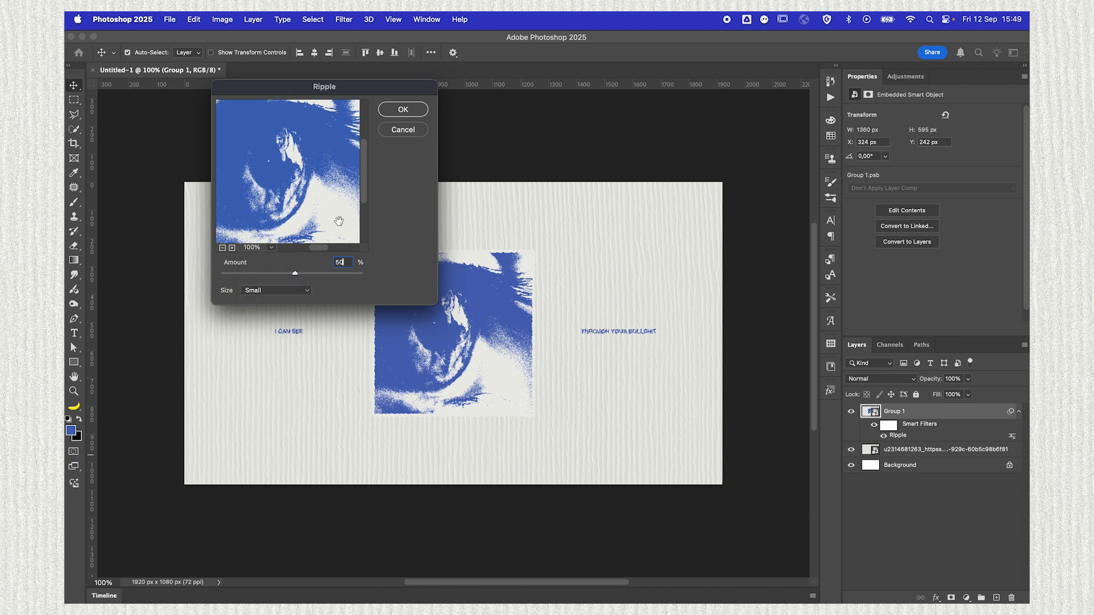
pyautogui.click(401, 110)
# Hide Group 1 and begin saving the paper texture as DISPLACEMENT-MAP
pyautogui.press('super+comma')
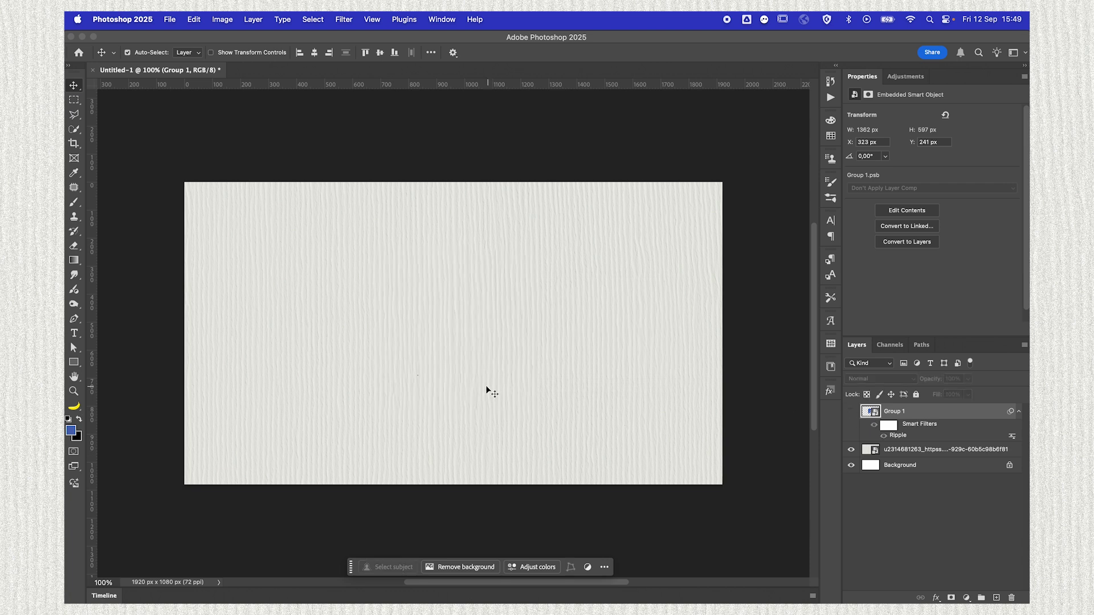
pyautogui.press('super+s')
pyautogui.write('DISPLACEMENT')
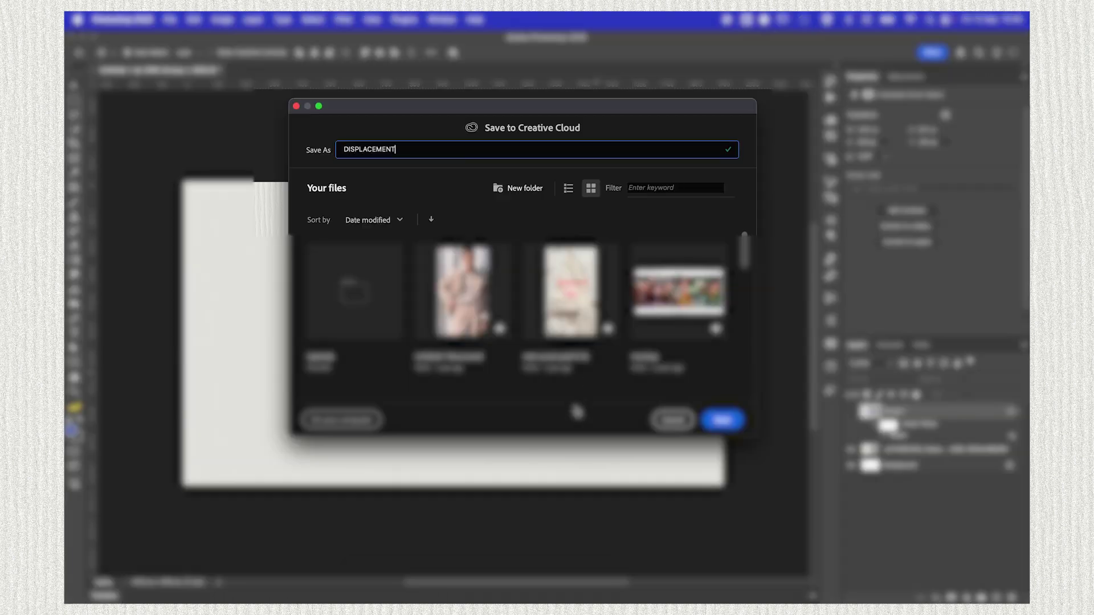
pyautogui.write('-M')
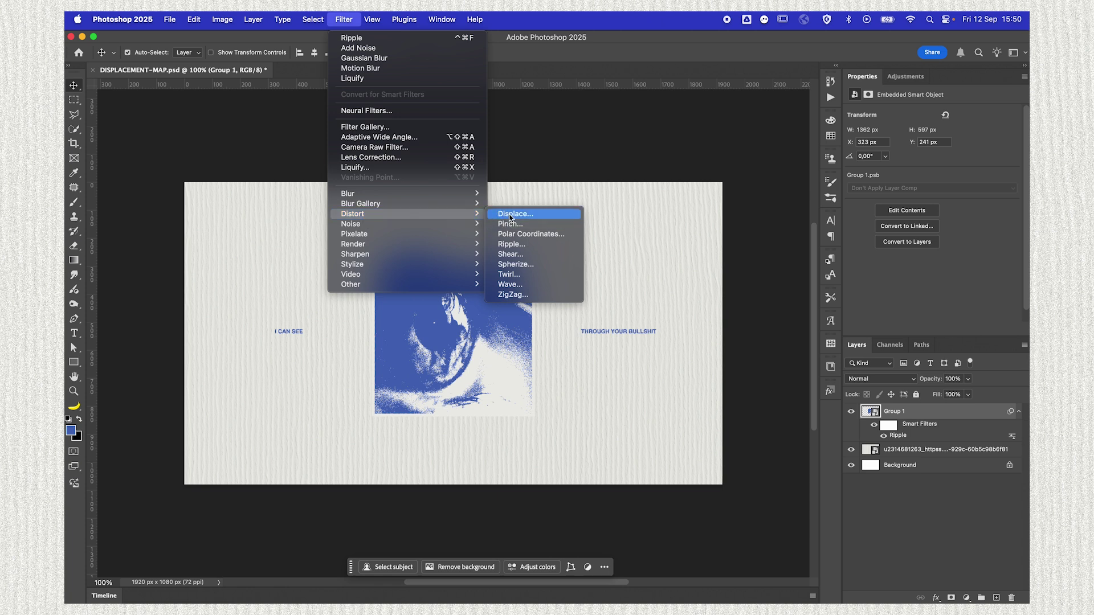
# Apply a Displace smart filter to Group 1 at scale 10 with DISPLACEMENT-MAP.psd as the map
pyautogui.click(510, 215)
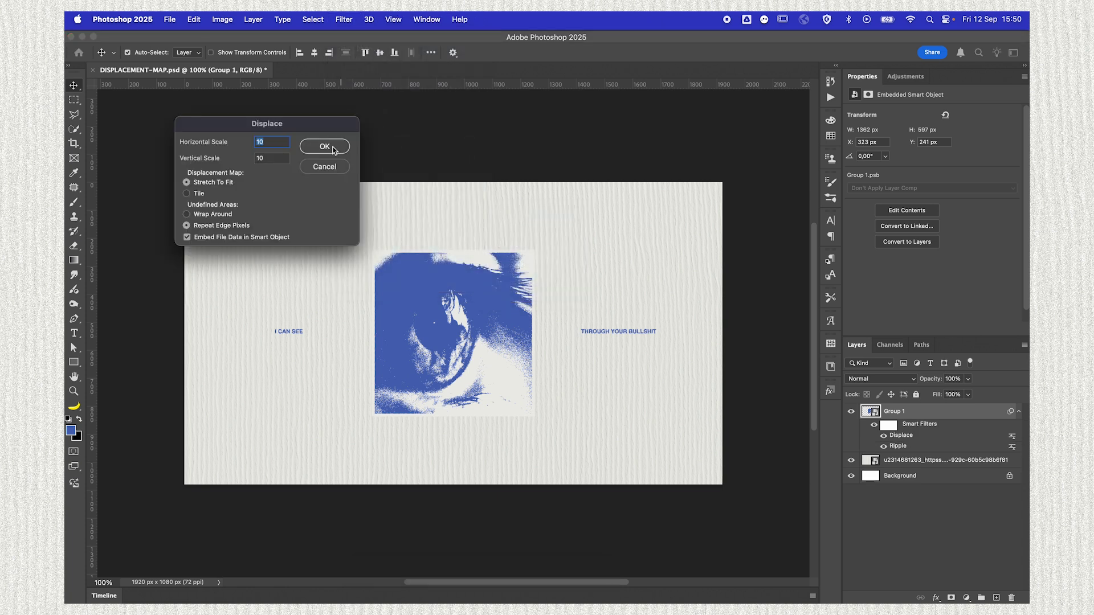
pyautogui.click(324, 147)
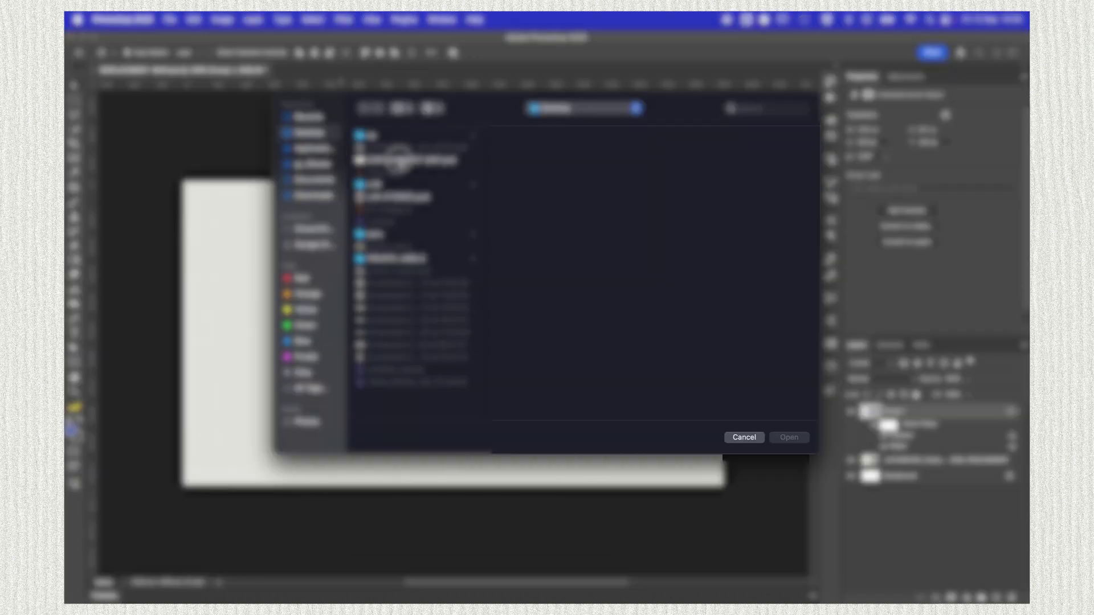
pyautogui.click(399, 161)
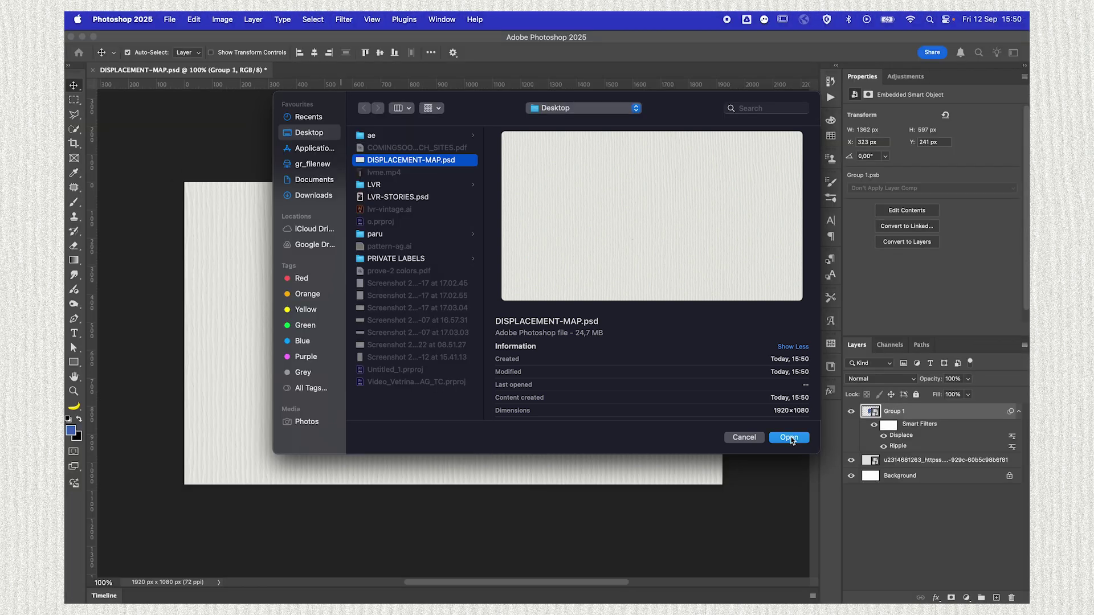
pyautogui.click(789, 437)
pyautogui.scroll(1, 796, 443)
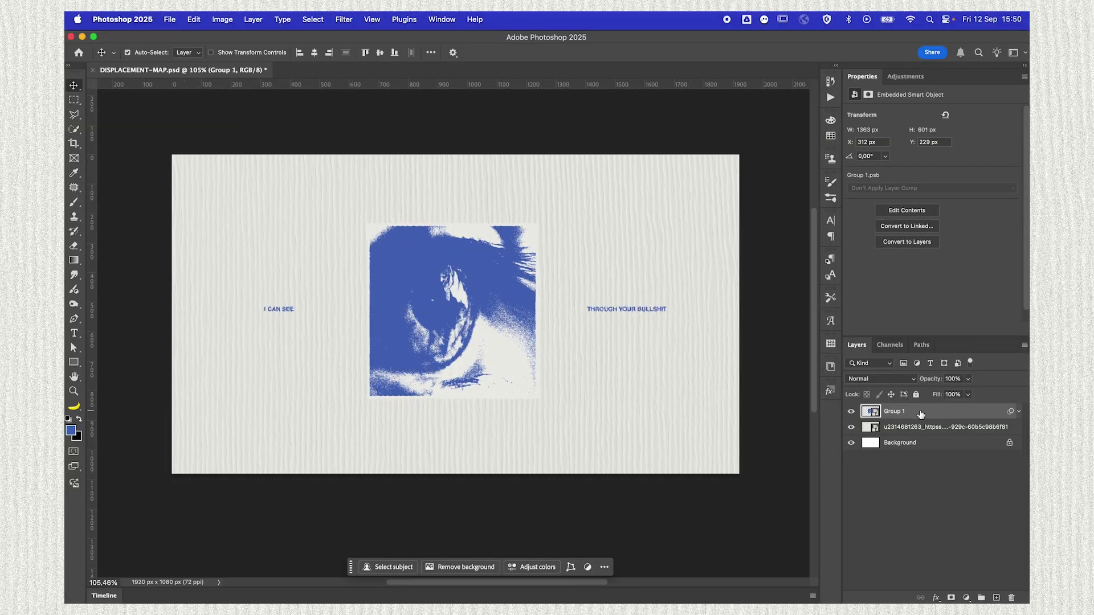
# In Group 1's Blending Options, split the Underlying Layer white slider at 229/238 so the paper's light tones show
pyautogui.doubleClick(921, 413)
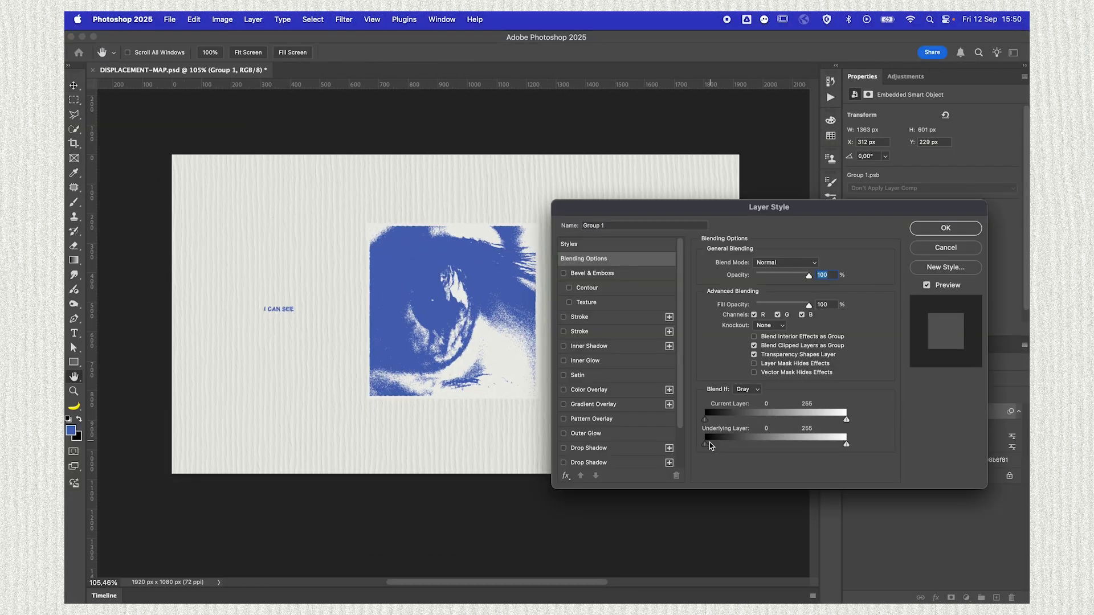
pyautogui.moveTo(705, 446)
pyautogui.mouseDown()
pyautogui.moveTo(762, 449)
pyautogui.moveTo(691, 448)
pyautogui.mouseUp()
pyautogui.moveTo(845, 445); pyautogui.dragTo(836, 445)
pyautogui.moveTo(683, 210); pyautogui.dragTo(669, 71)
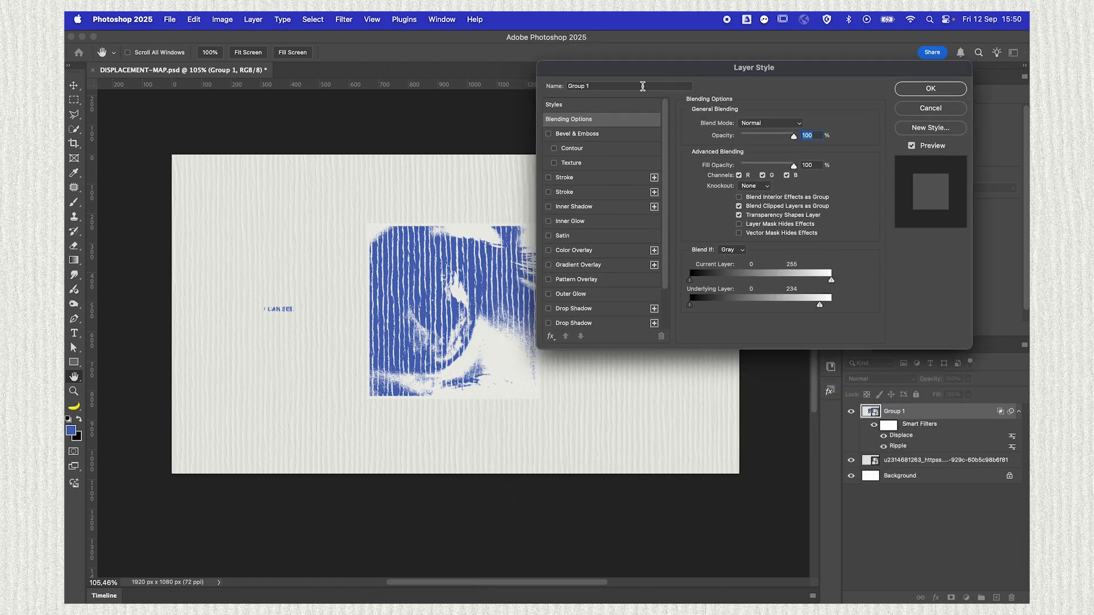
pyautogui.scroll(3, 402, 259)
pyautogui.hscroll(3, 402, 259)
pyautogui.hscroll(-3, 402, 259)
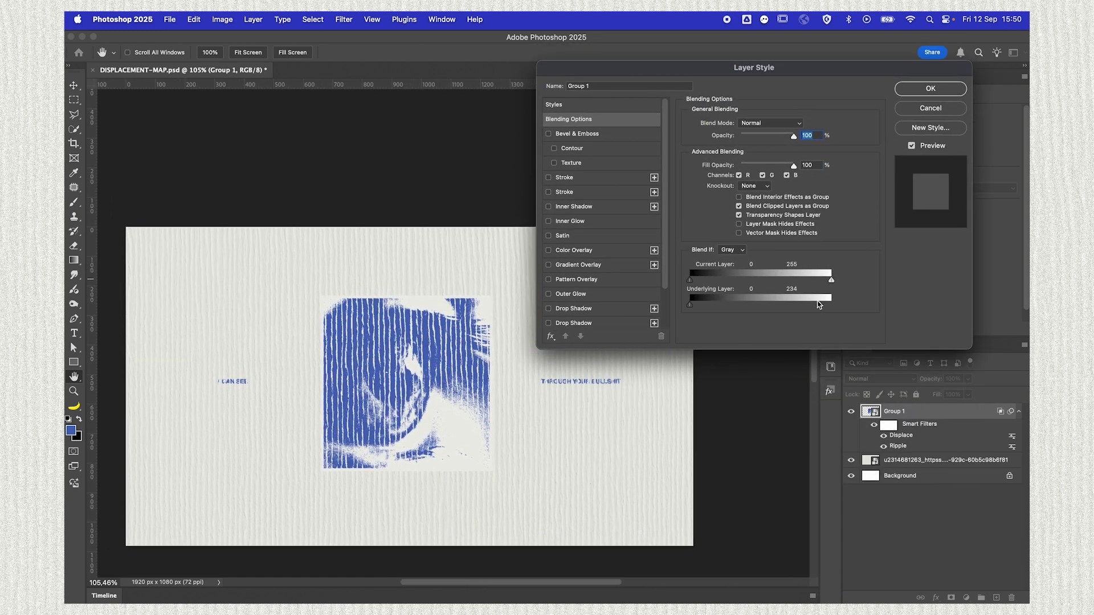
pyautogui.moveTo(820, 306); pyautogui.dragTo(822, 307)
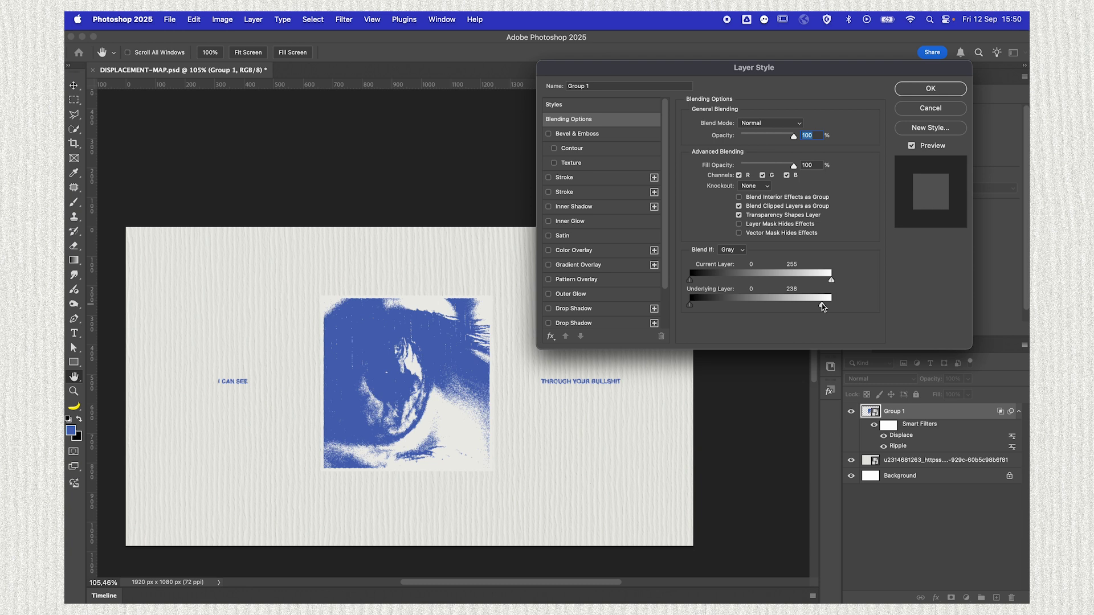
pyautogui.press('alt')
pyautogui.moveTo(822, 307); pyautogui.dragTo(822, 307)
pyautogui.click(914, 90)
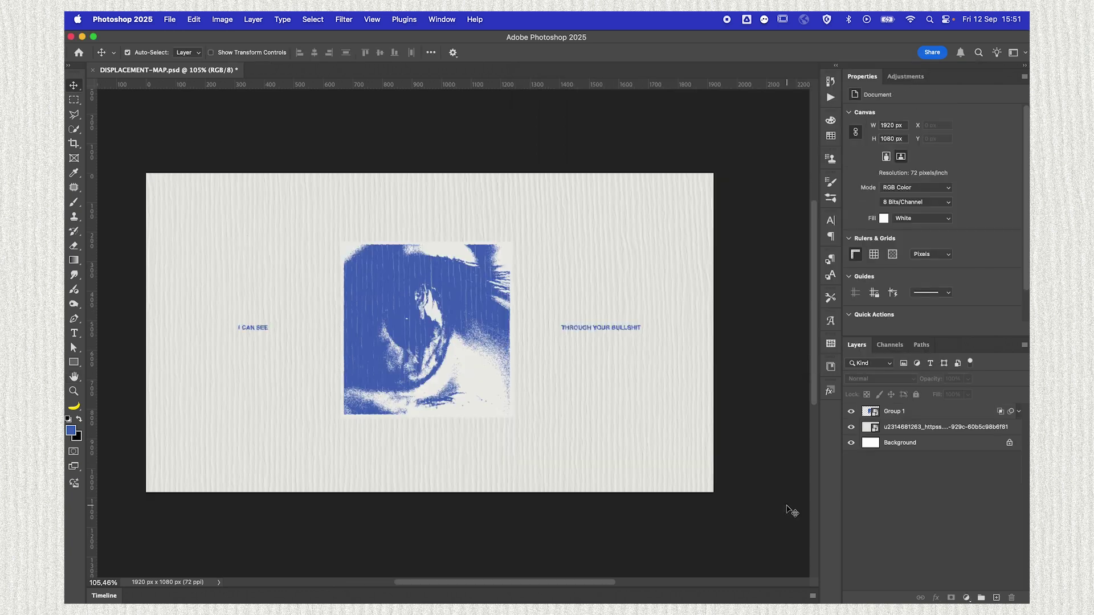